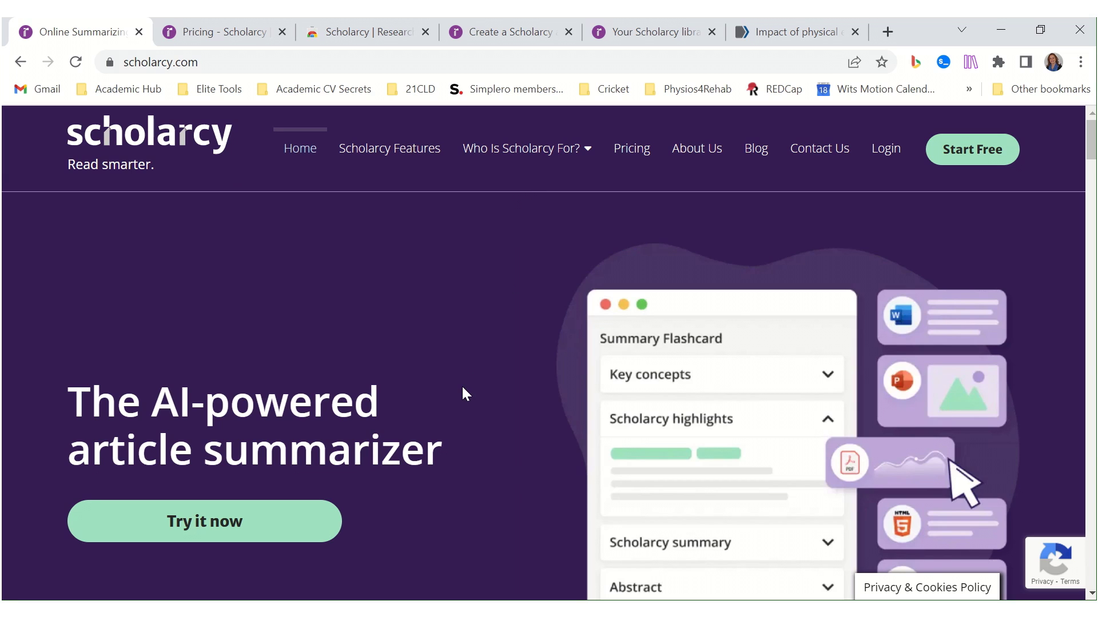
Step: Scroll through the currently open Scholarcy page
scroll(453, 343, down, 3)
scroll(453, 347, down, 2)
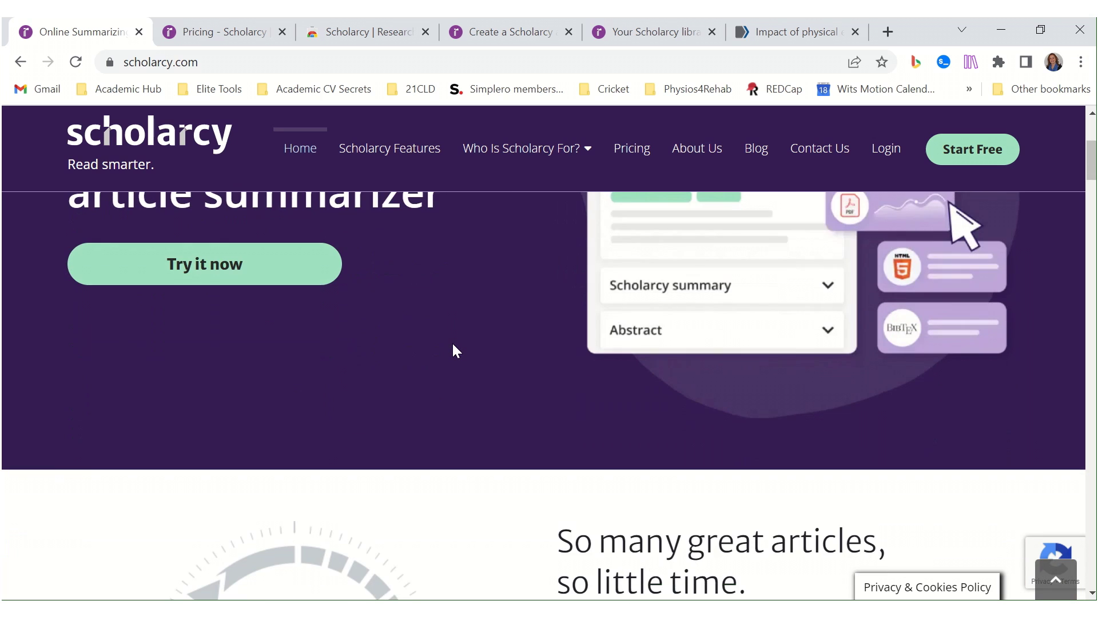
scroll(453, 345, down, 5)
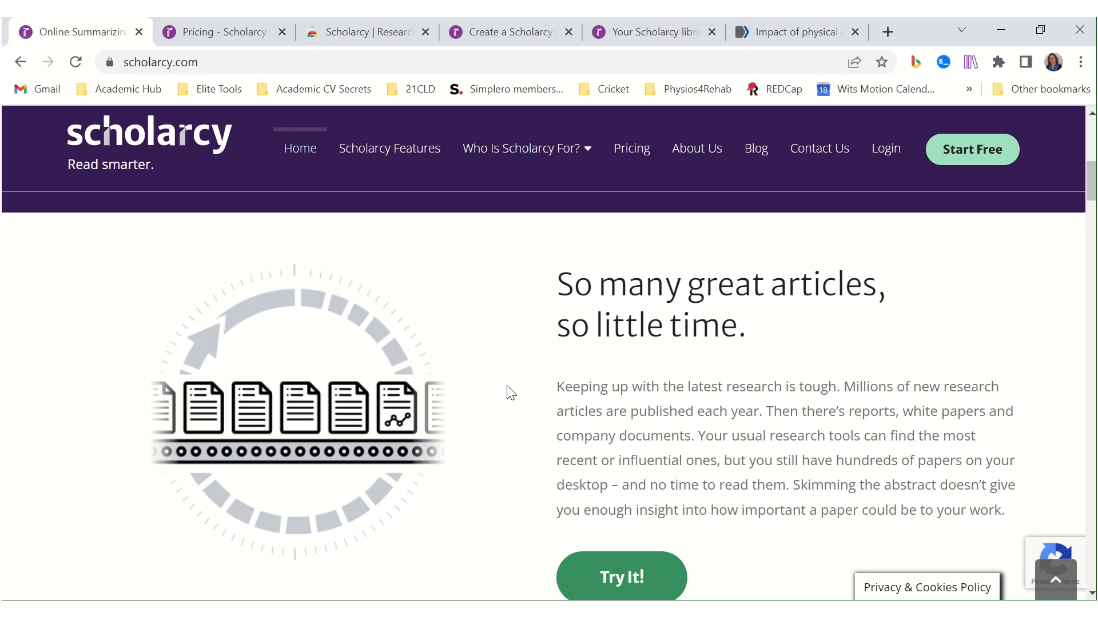
scroll(507, 386, down, 8)
scroll(507, 385, down, 2)
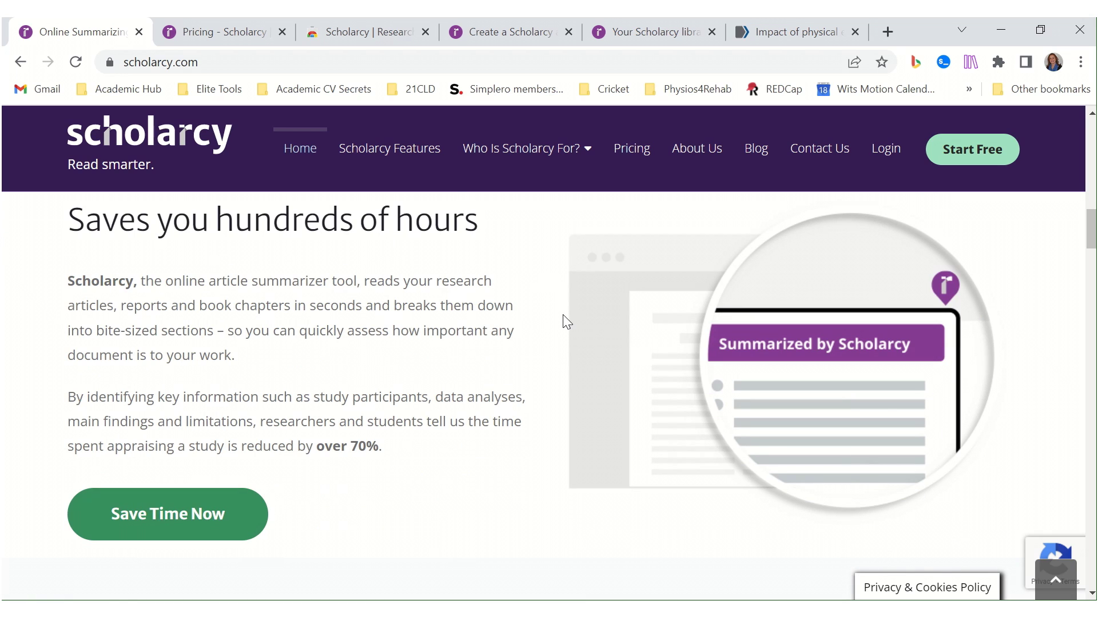
scroll(564, 321, down, 5)
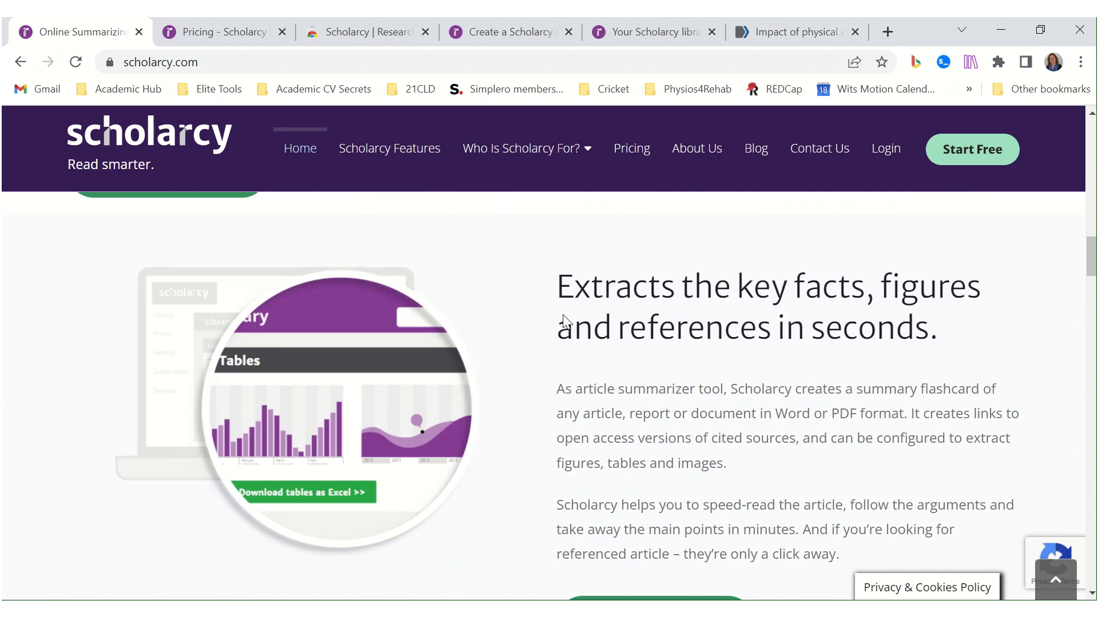
scroll(563, 317, down, 1)
scroll(564, 316, up, 1)
scroll(759, 335, down, 6)
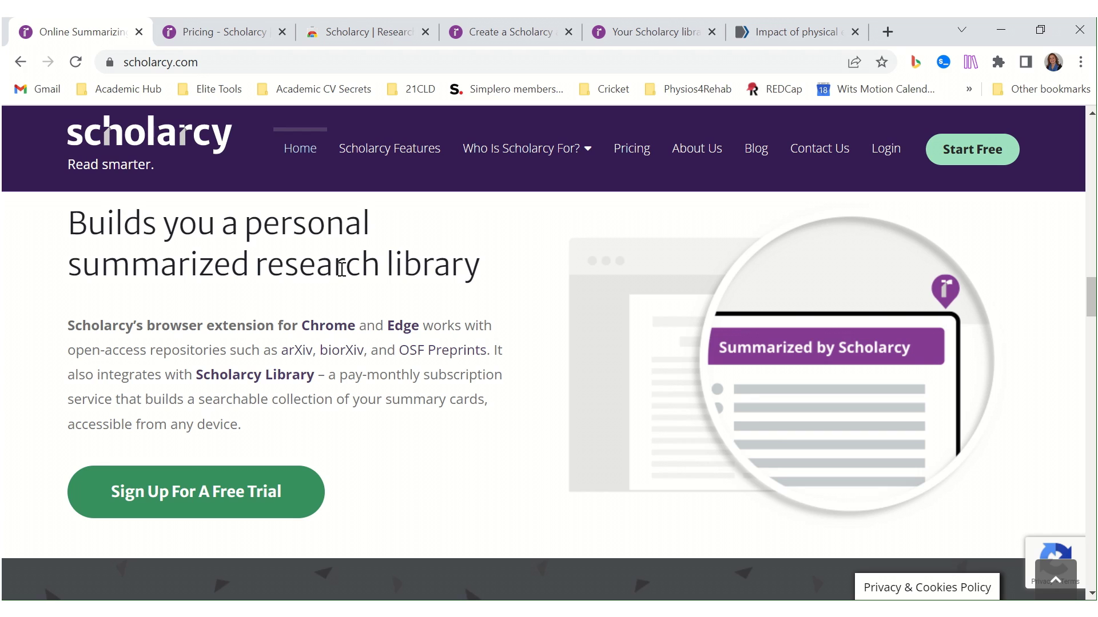
scroll(342, 269, down, 1)
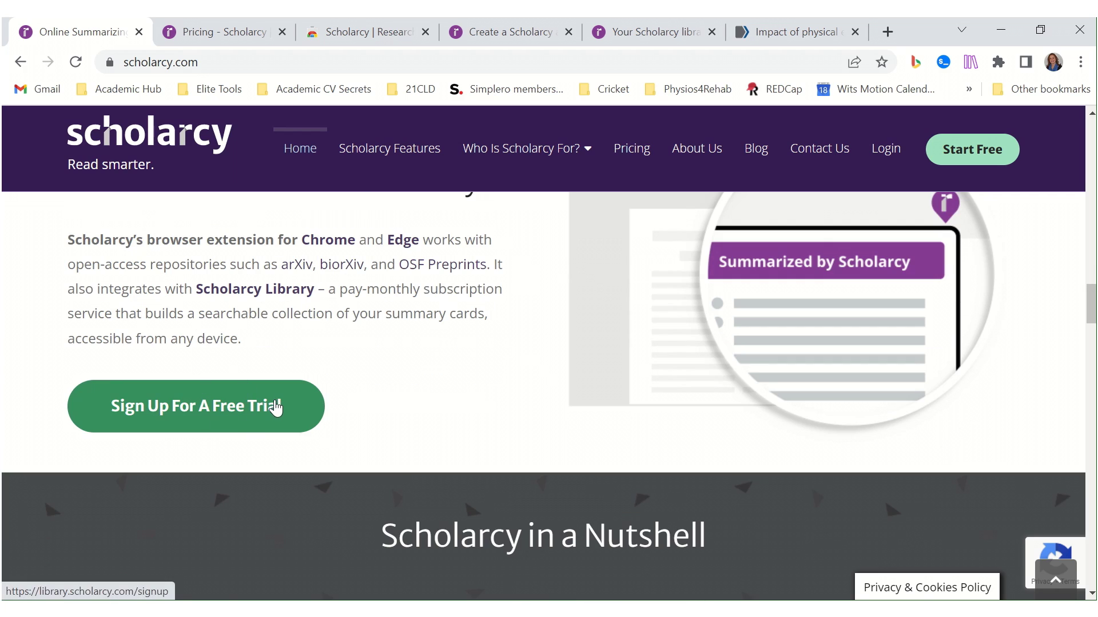
Step: Look over the Scholarcy pricing plan cards, then bring up the extension's Chrome Web Store page
click(229, 35)
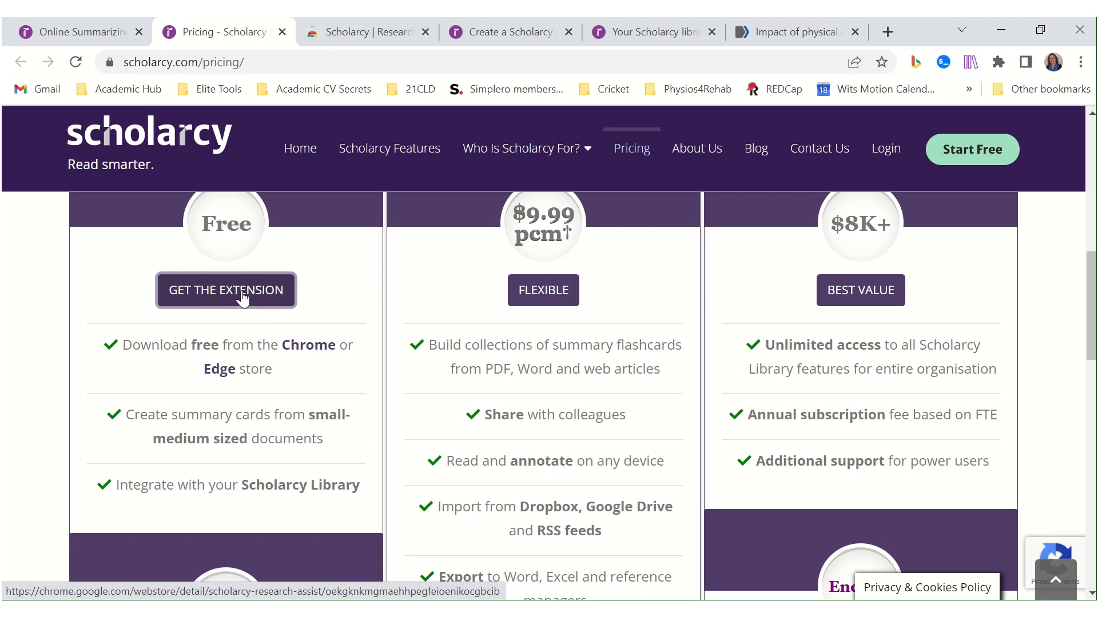
scroll(236, 301, down, 2)
scroll(236, 302, down, 2)
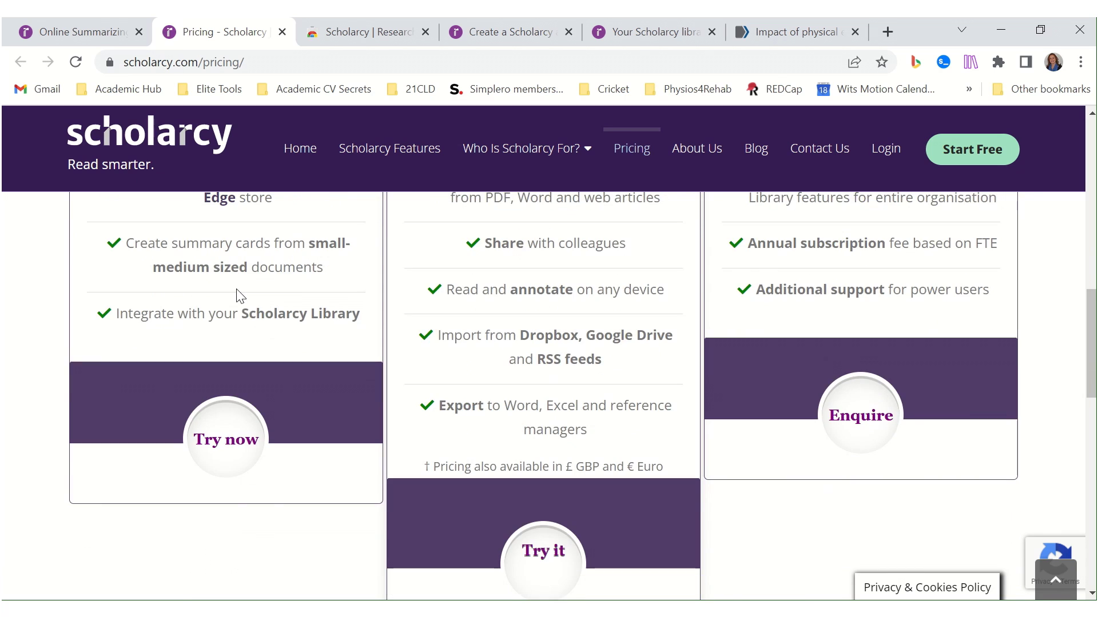
scroll(238, 289, up, 4)
scroll(239, 296, up, 1)
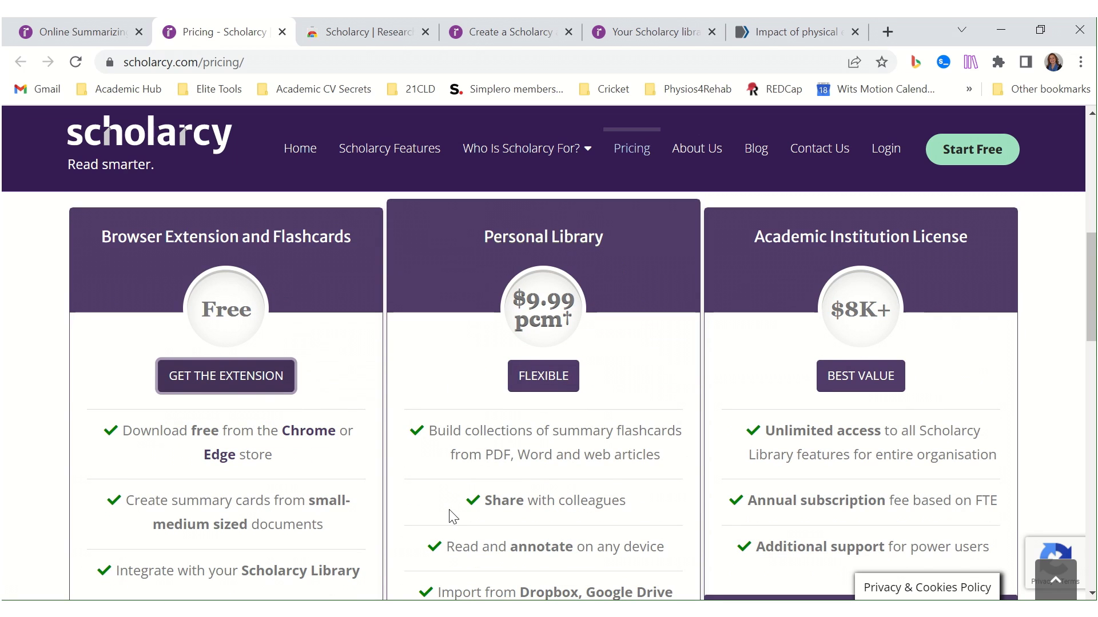
scroll(602, 462, down, 1)
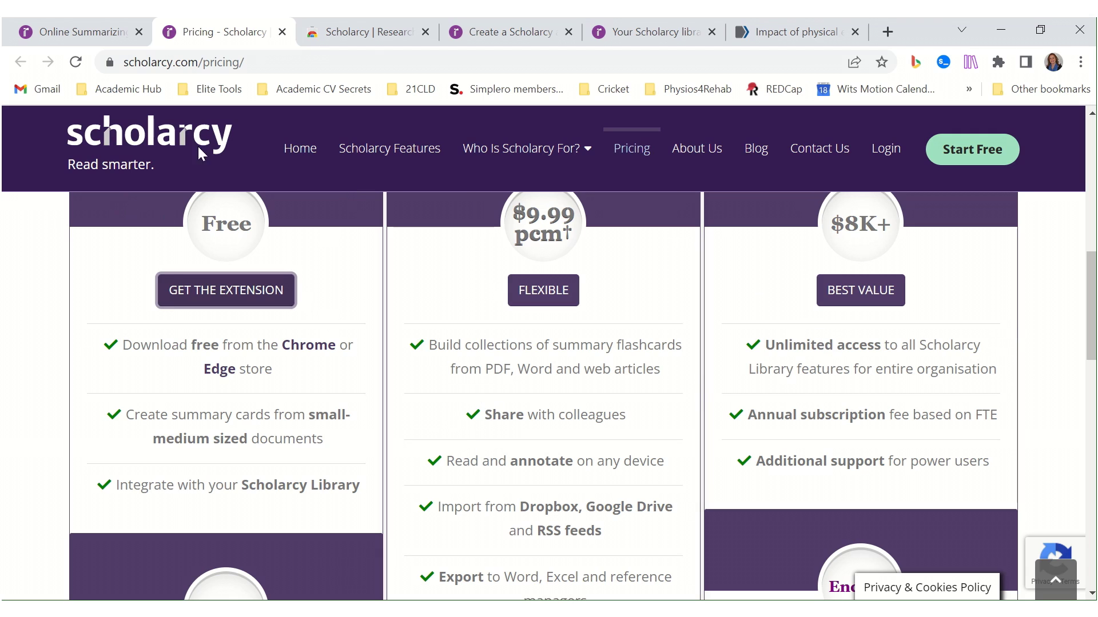
click(359, 33)
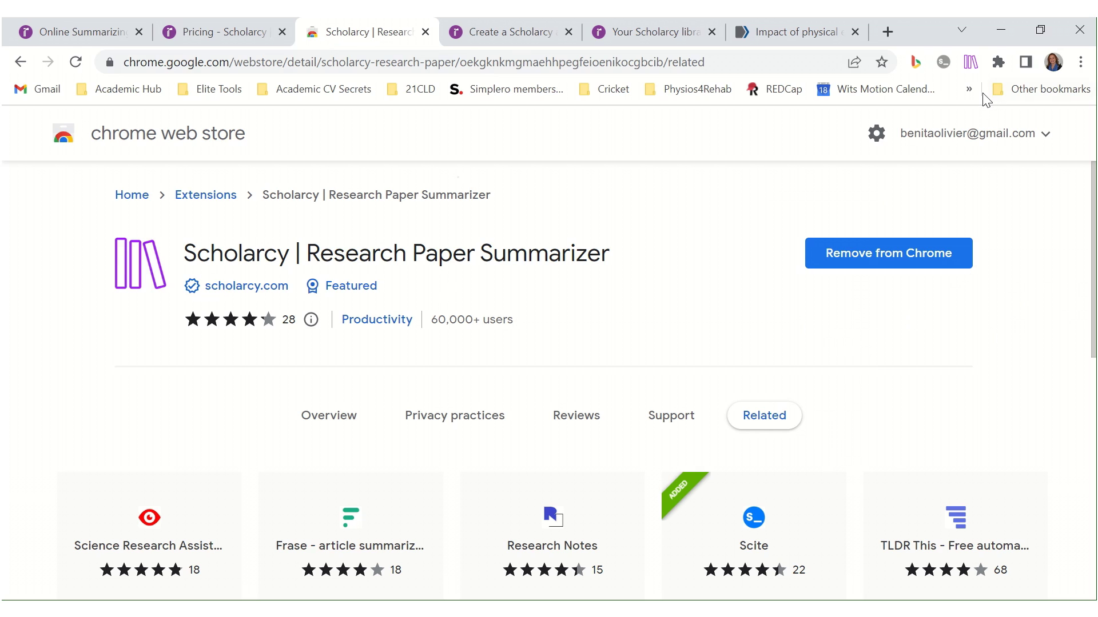
Step: Check the installed Chrome extensions, then switch to the PubMed physical exercise article
click(998, 63)
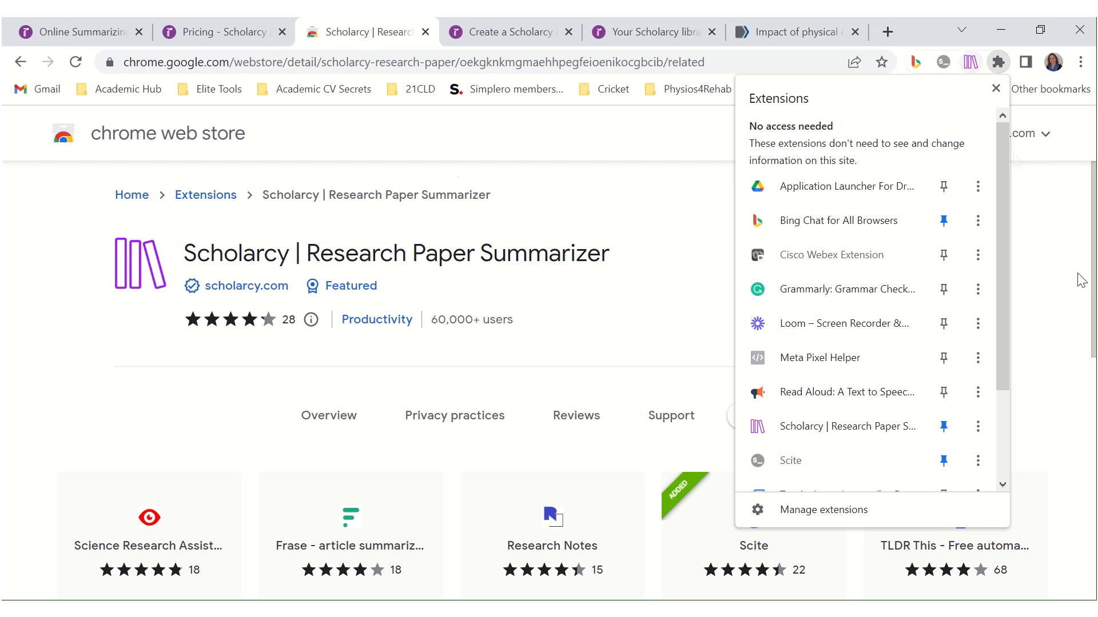
click(1075, 220)
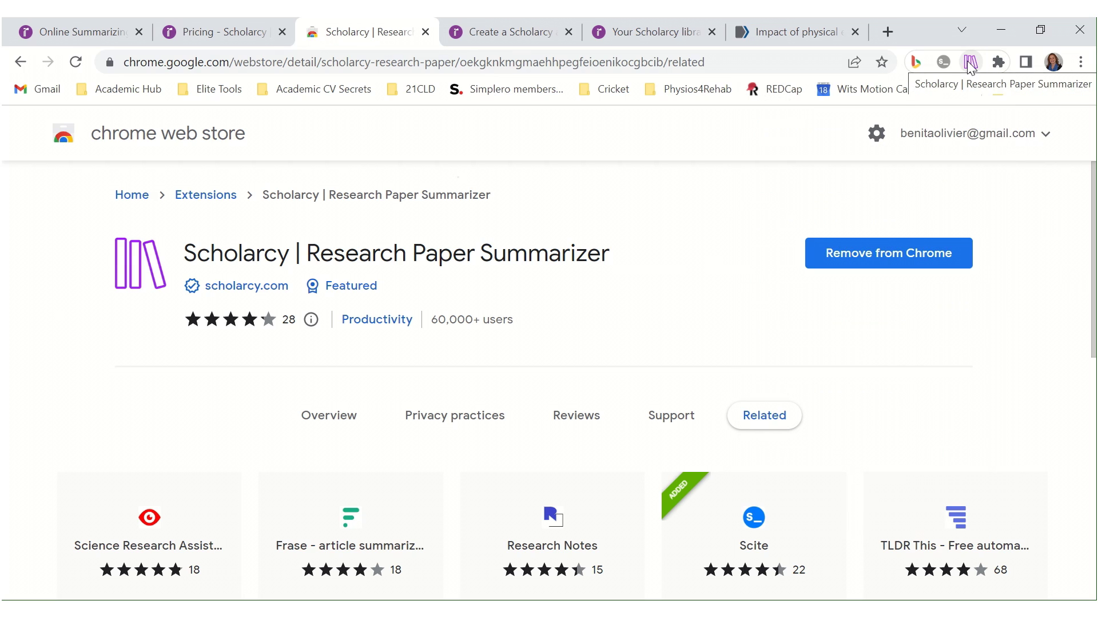
click(777, 35)
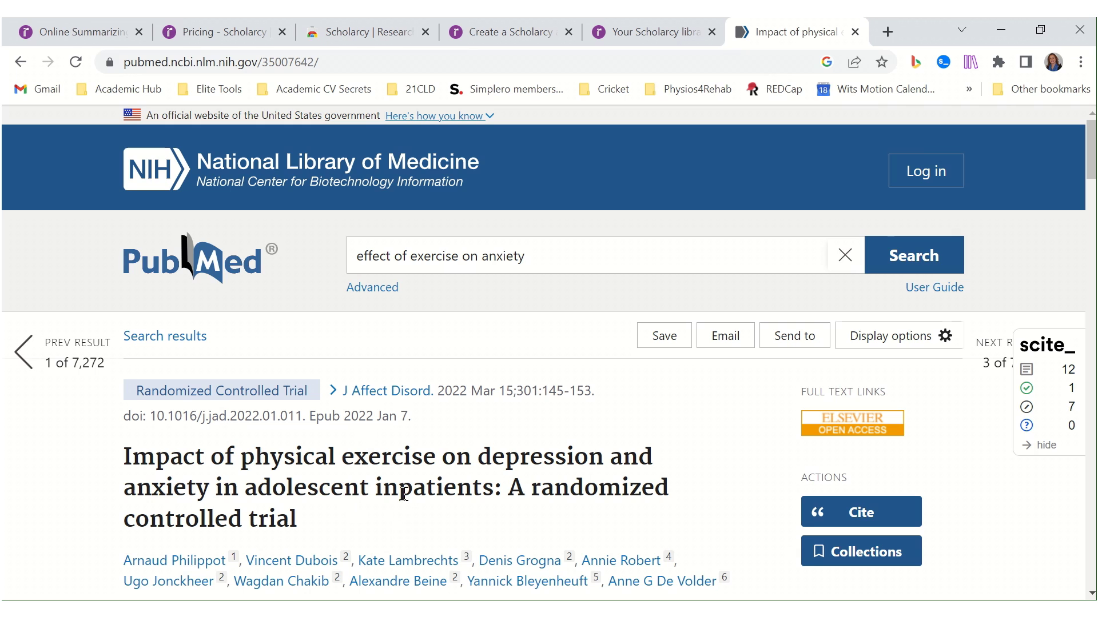
Step: Summarise the PubMed exercise and depression trial article with the Scholarcy extension
scroll(410, 459, down, 1)
scroll(409, 435, up, 1)
click(971, 62)
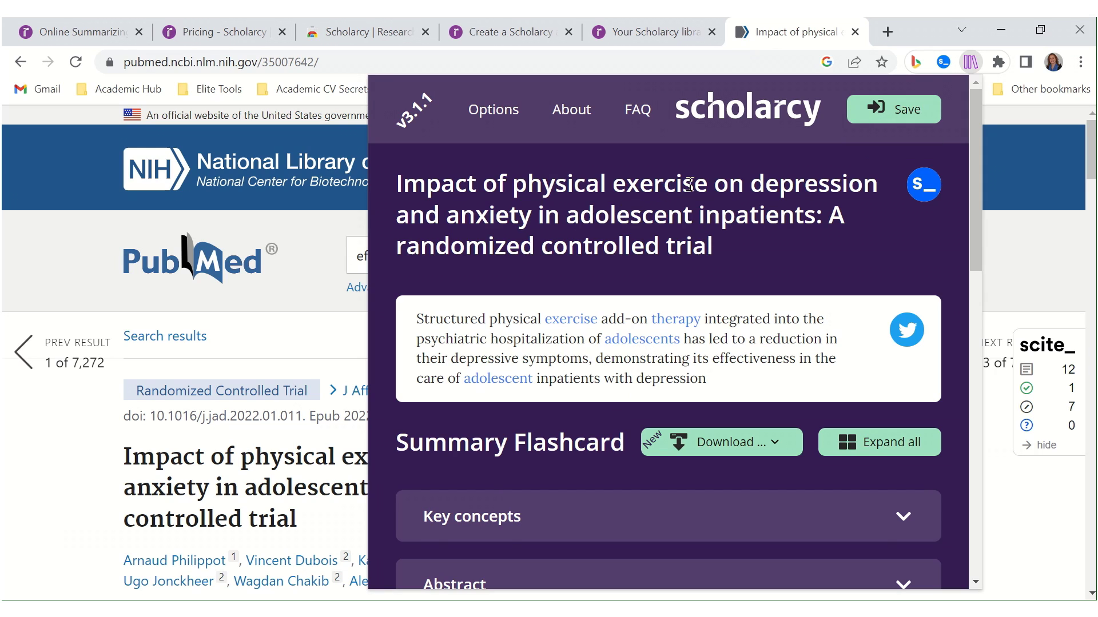
scroll(643, 217, down, 3)
scroll(646, 223, up, 3)
scroll(658, 246, down, 3)
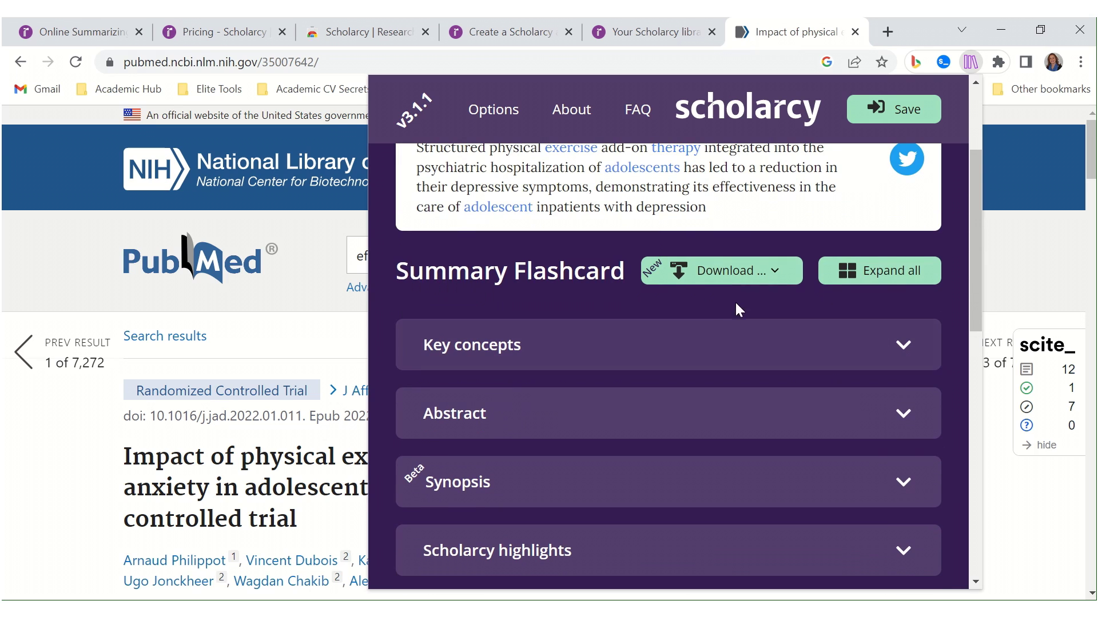
Step: Check the flashcard's download formats without choosing one, and expand Key concepts
click(733, 275)
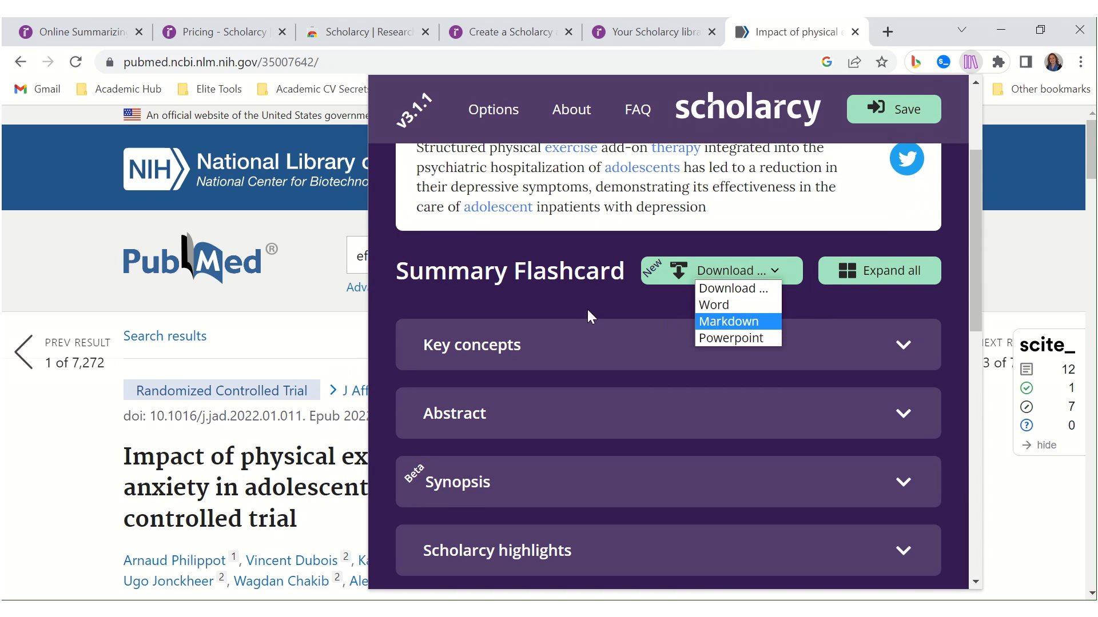
click(829, 346)
scroll(800, 320, down, 1)
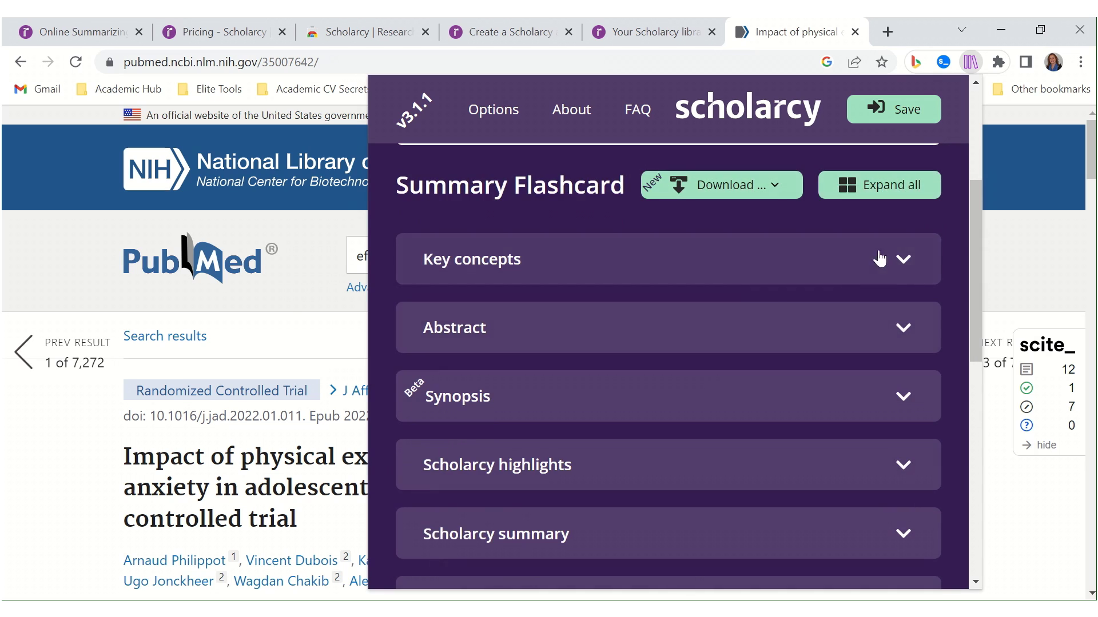
click(901, 257)
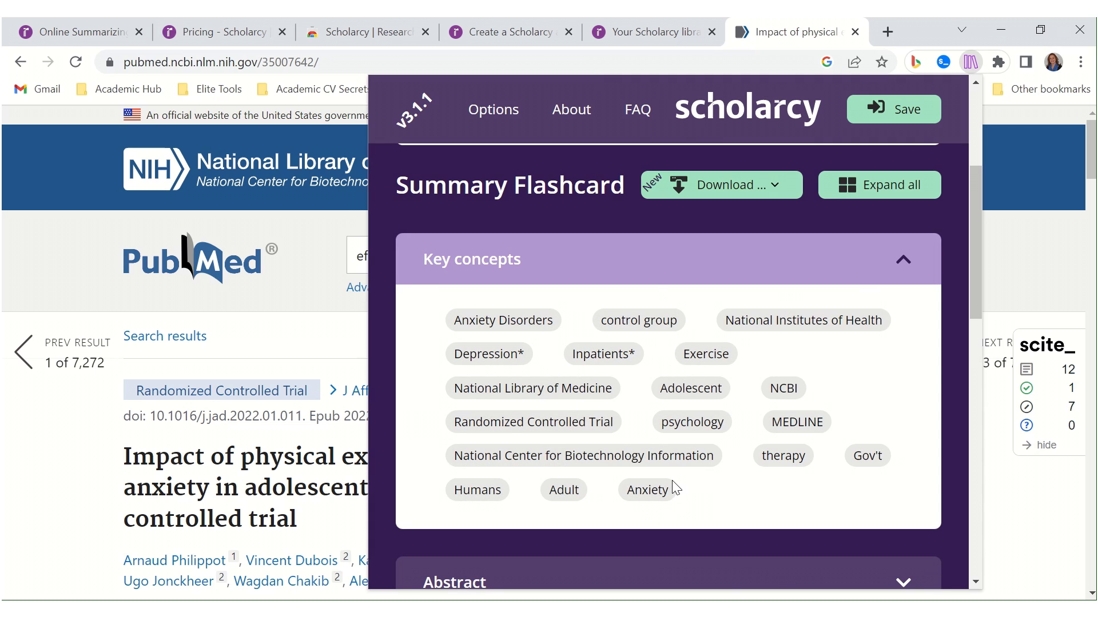
scroll(680, 458, down, 6)
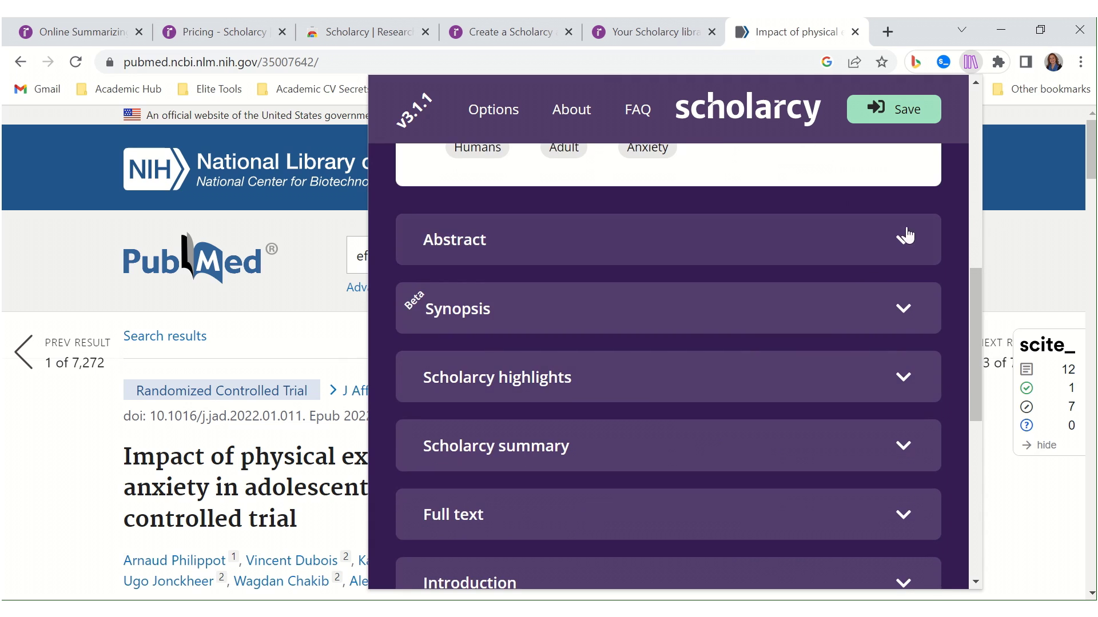
Step: Expand and re-collapse the Abstract, Synopsis and Scholarcy highlights sections
click(903, 239)
click(904, 240)
click(902, 310)
scroll(800, 343, down, 3)
scroll(789, 355, down, 4)
scroll(792, 364, up, 2)
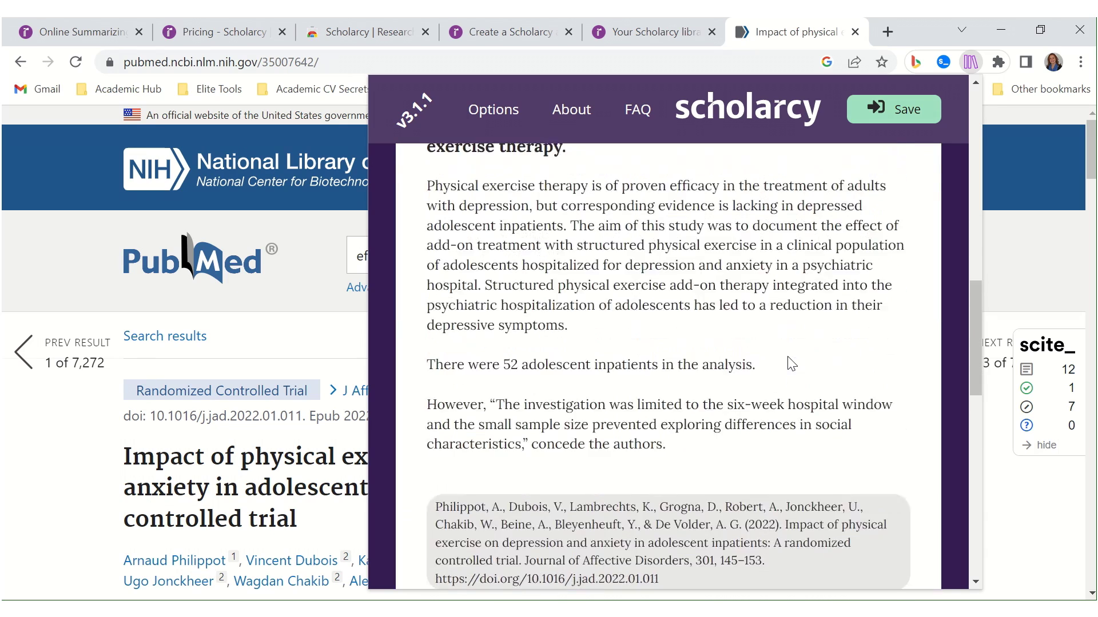
scroll(818, 334, up, 5)
click(904, 309)
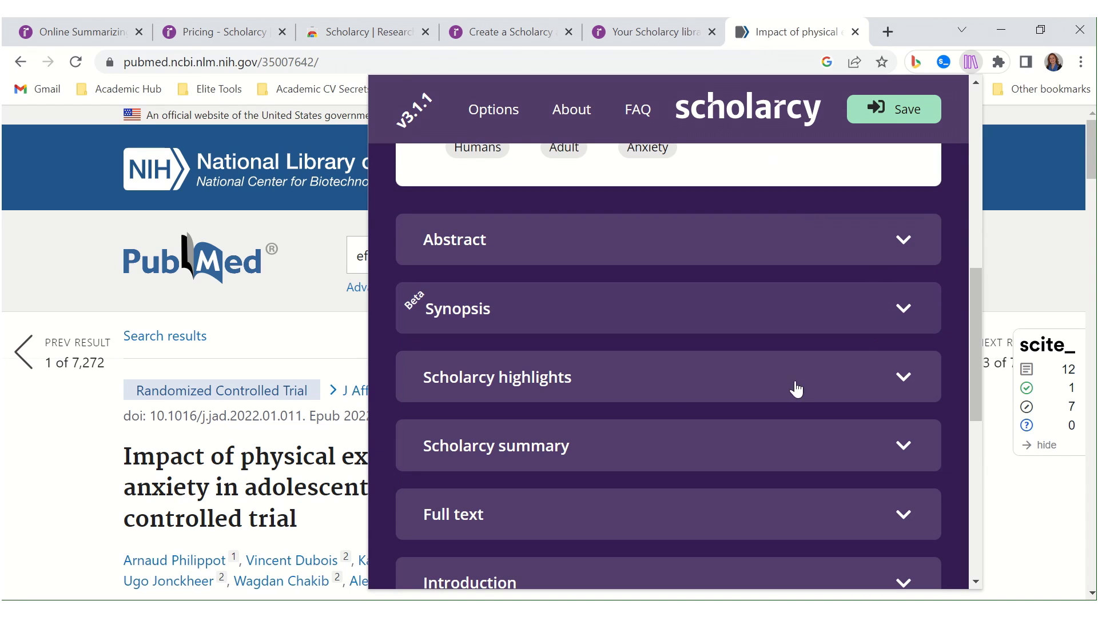
click(898, 378)
scroll(821, 343, down, 6)
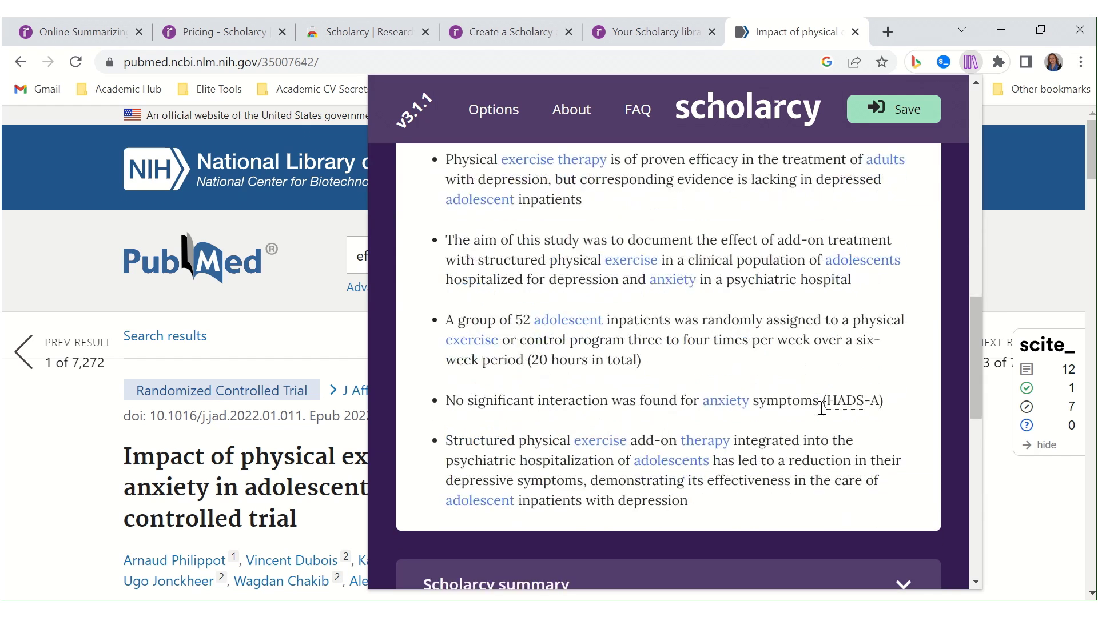
scroll(821, 408, up, 5)
click(902, 293)
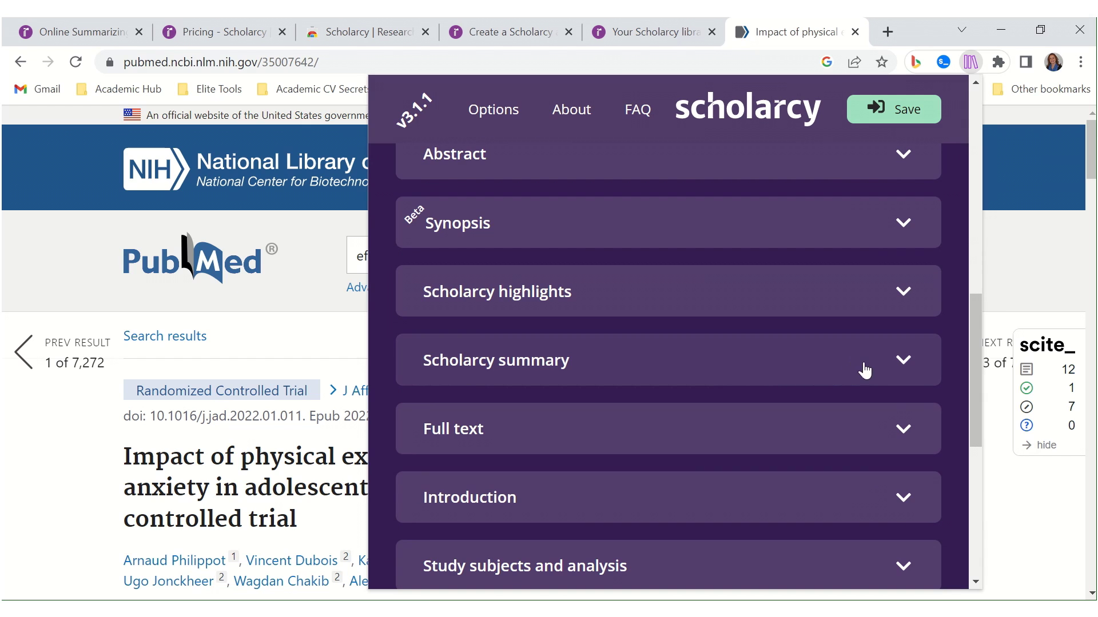
Step: Expand and collapse the Scholarcy summary and Scholarcy highlights sections
click(902, 361)
scroll(784, 432, down, 3)
scroll(783, 431, down, 5)
scroll(794, 409, up, 11)
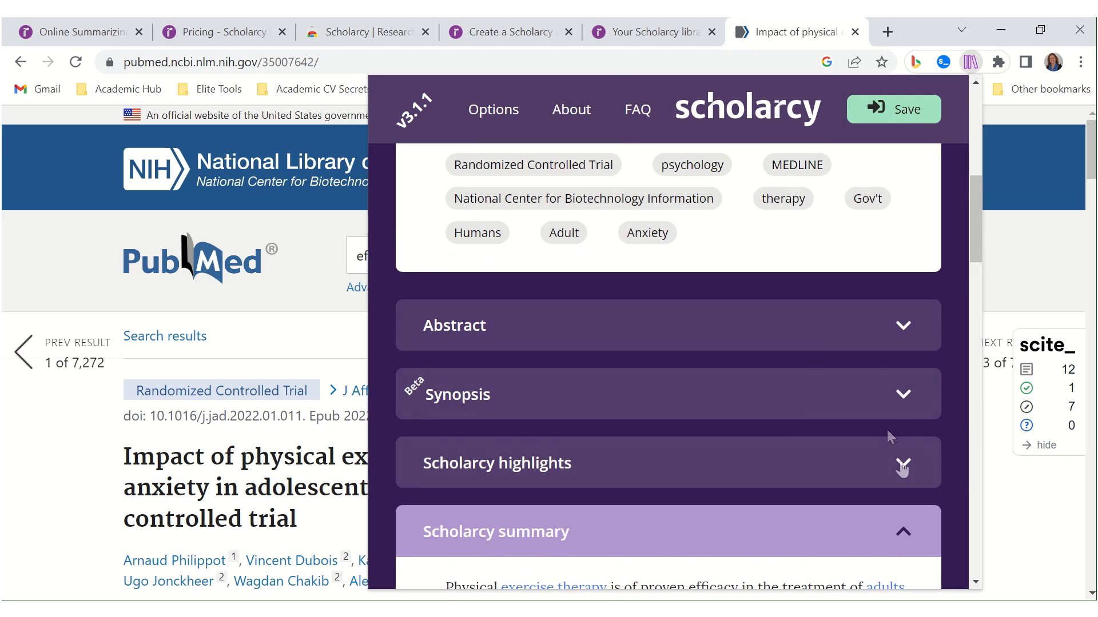
click(902, 466)
scroll(798, 431, down, 4)
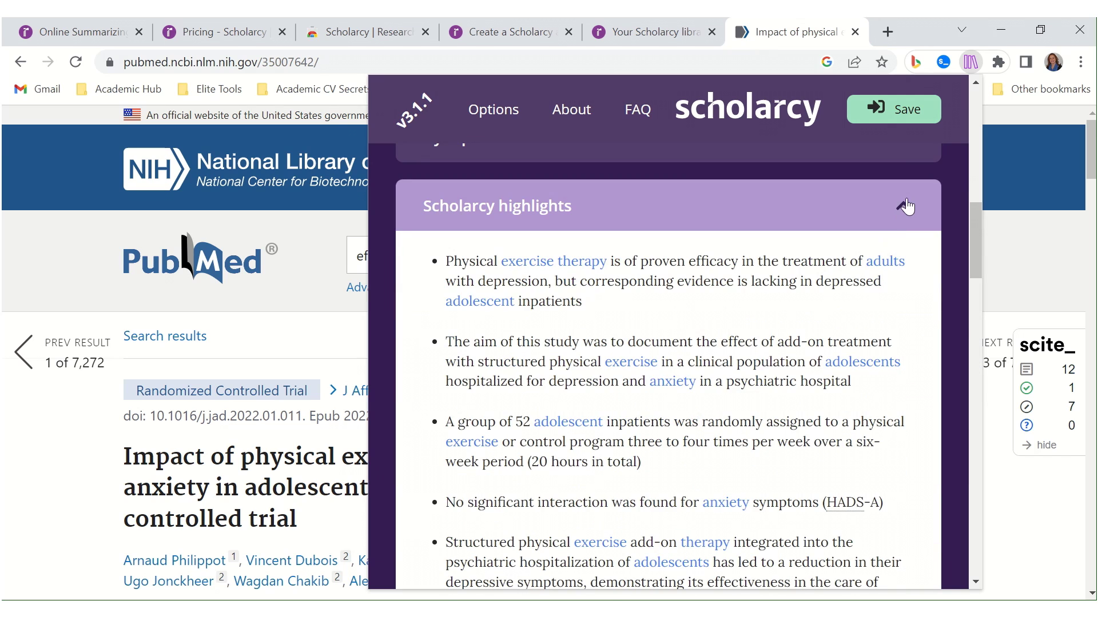
click(906, 207)
click(902, 275)
scroll(850, 320, down, 2)
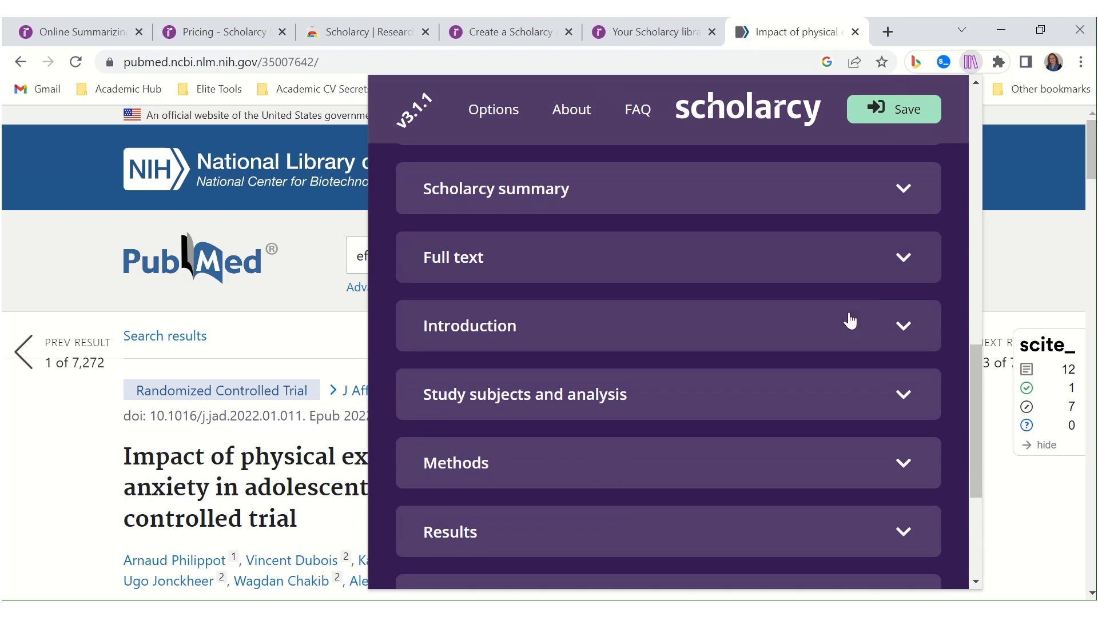
Step: Review the Full text section, including its summary, then collapse it
click(900, 258)
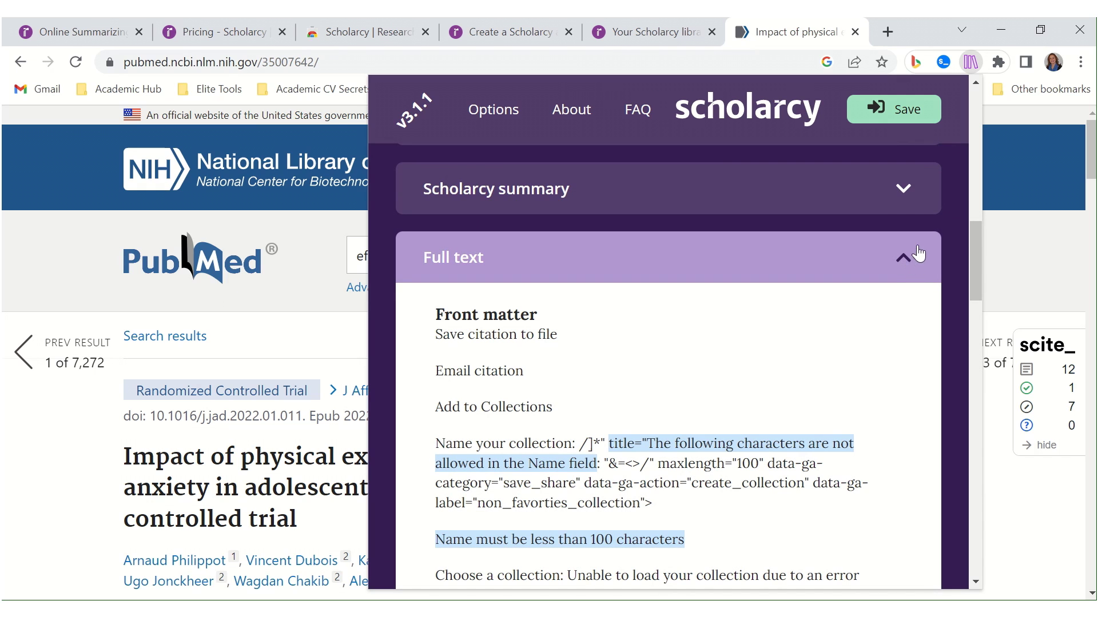
scroll(788, 394, down, 5)
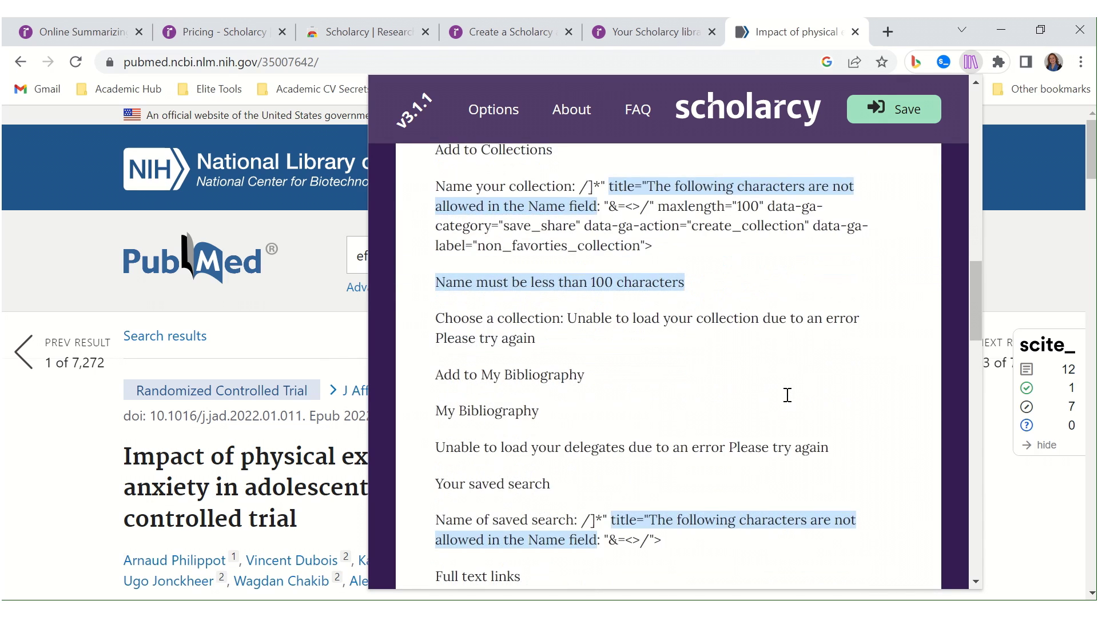
scroll(823, 354, up, 6)
click(906, 275)
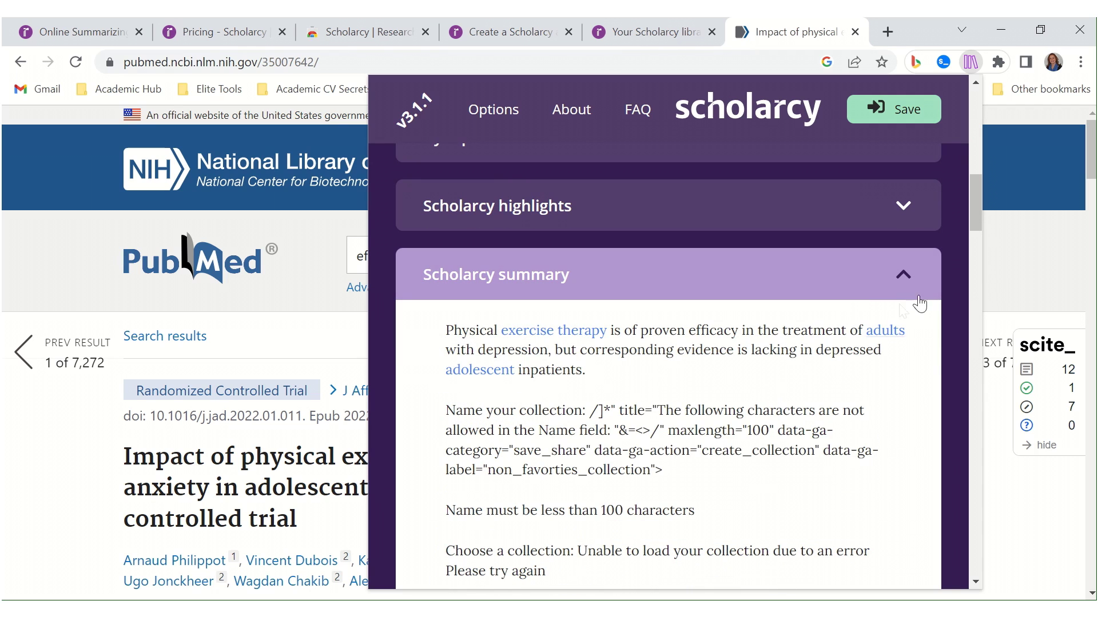
click(904, 275)
click(896, 344)
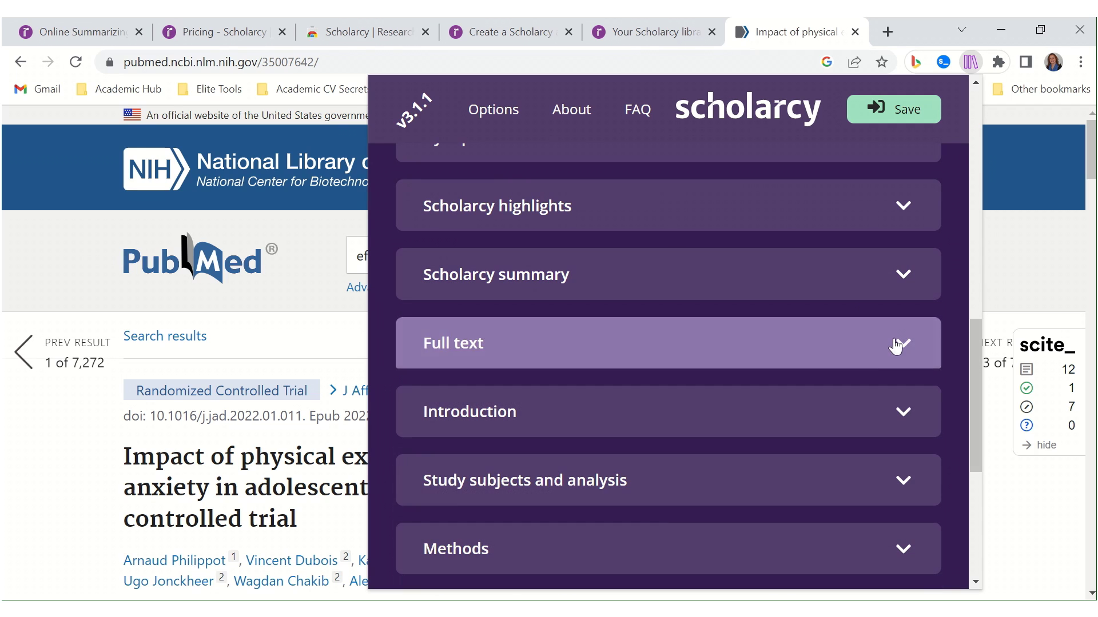
Step: Read the Introduction section, showing and hiding its extra text, then collapse it
click(907, 411)
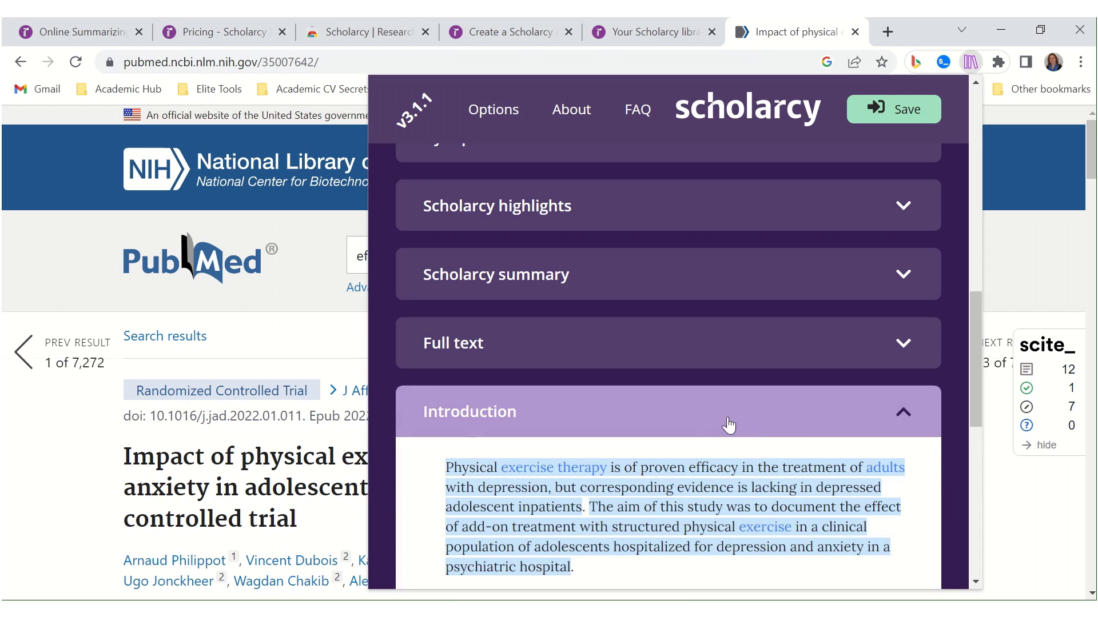
scroll(727, 423, down, 4)
scroll(726, 423, up, 1)
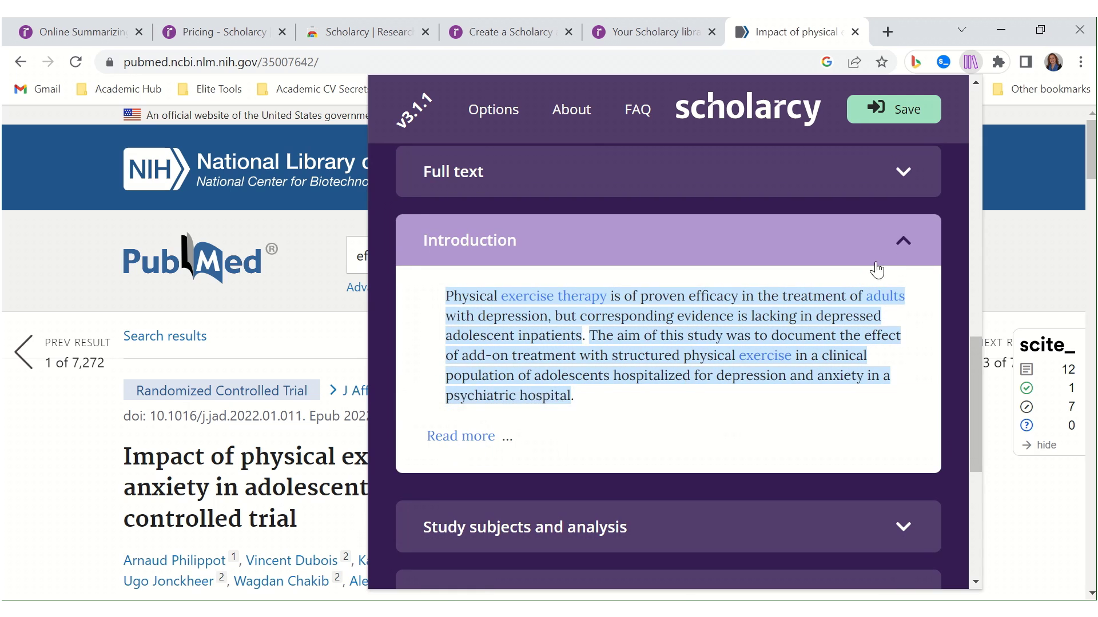
click(464, 436)
scroll(628, 394, down, 5)
scroll(629, 389, up, 3)
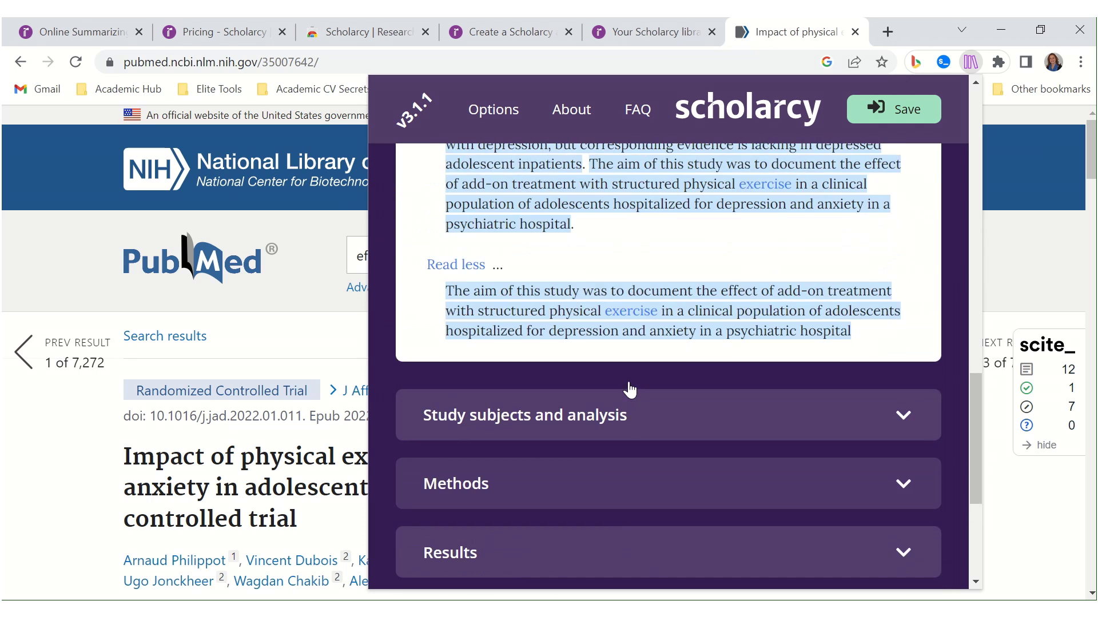
click(465, 351)
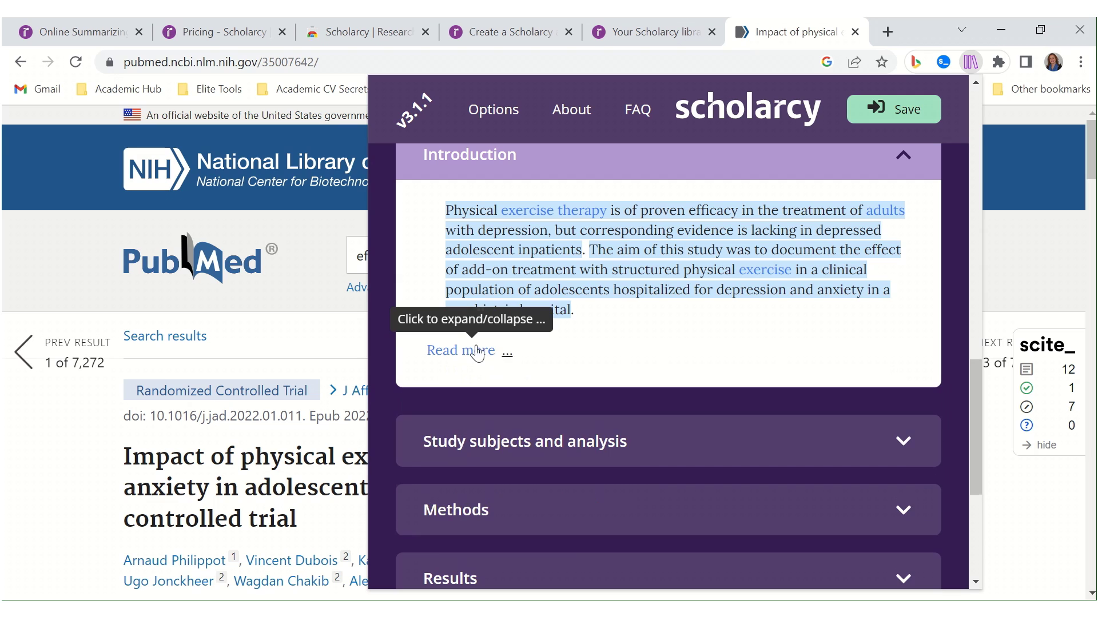
click(906, 157)
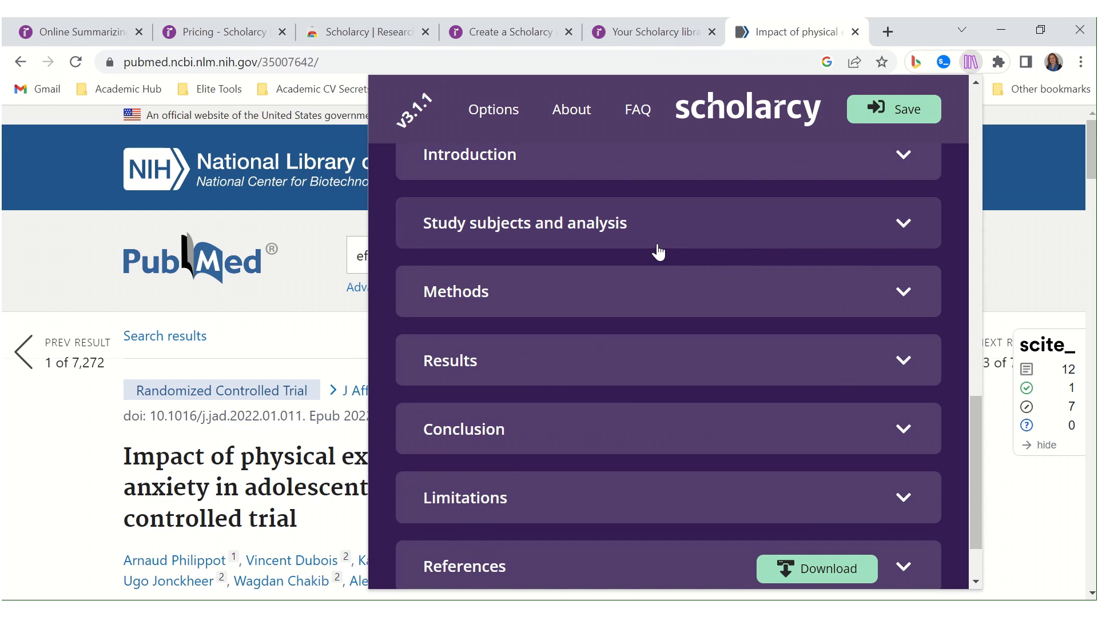
Step: Expand and collapse Methods and Limitations, then close the Scholarcy summary panel
click(901, 292)
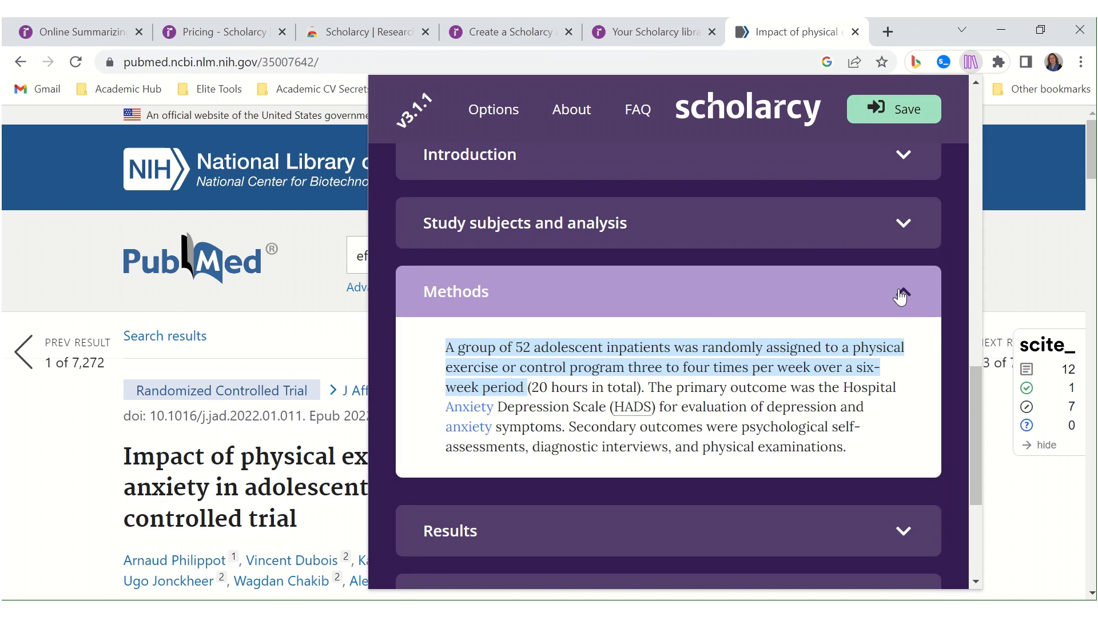
click(901, 295)
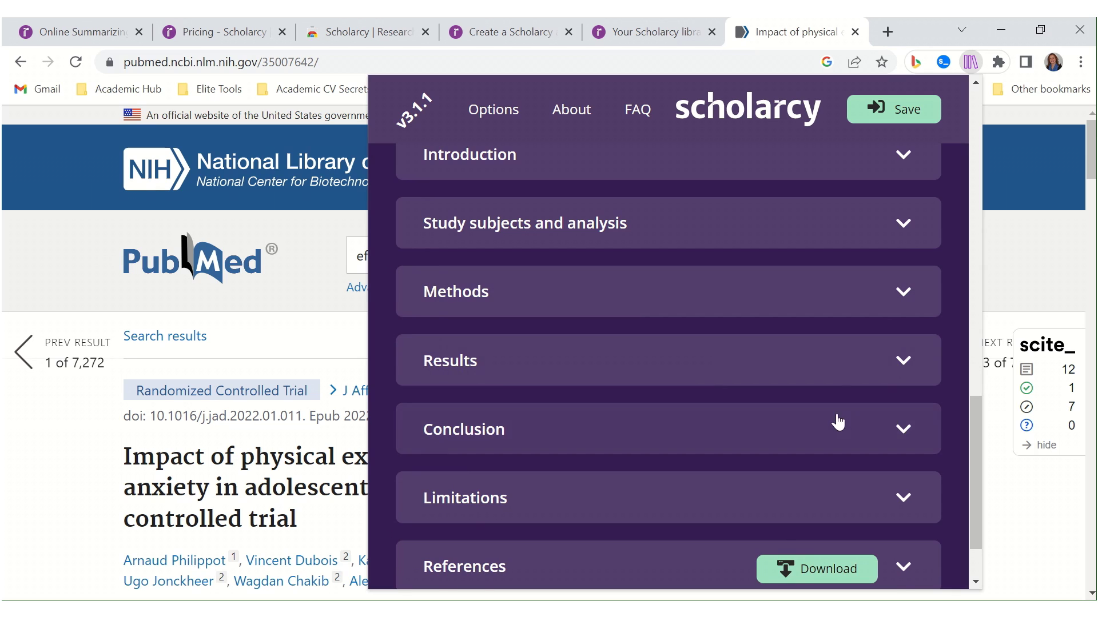
scroll(712, 357, down, 2)
click(898, 415)
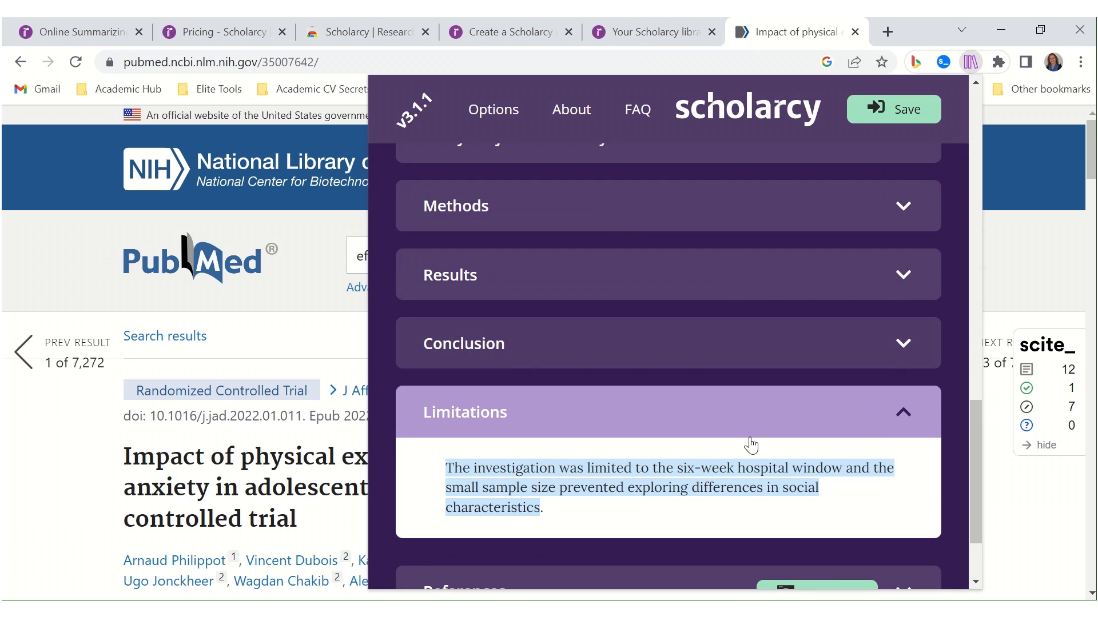
click(898, 415)
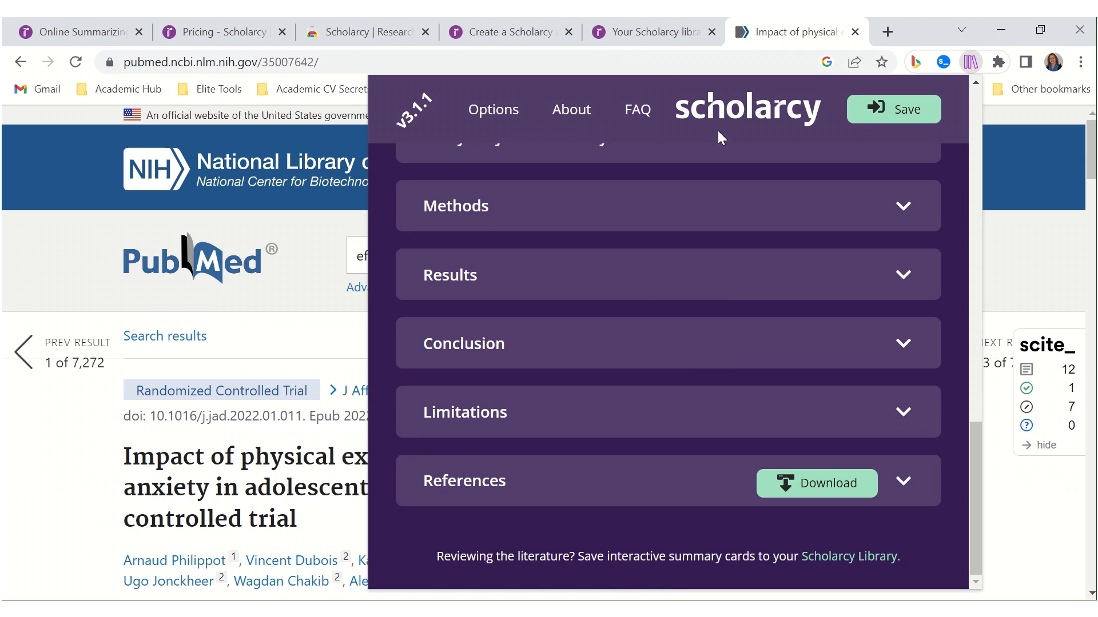
click(971, 63)
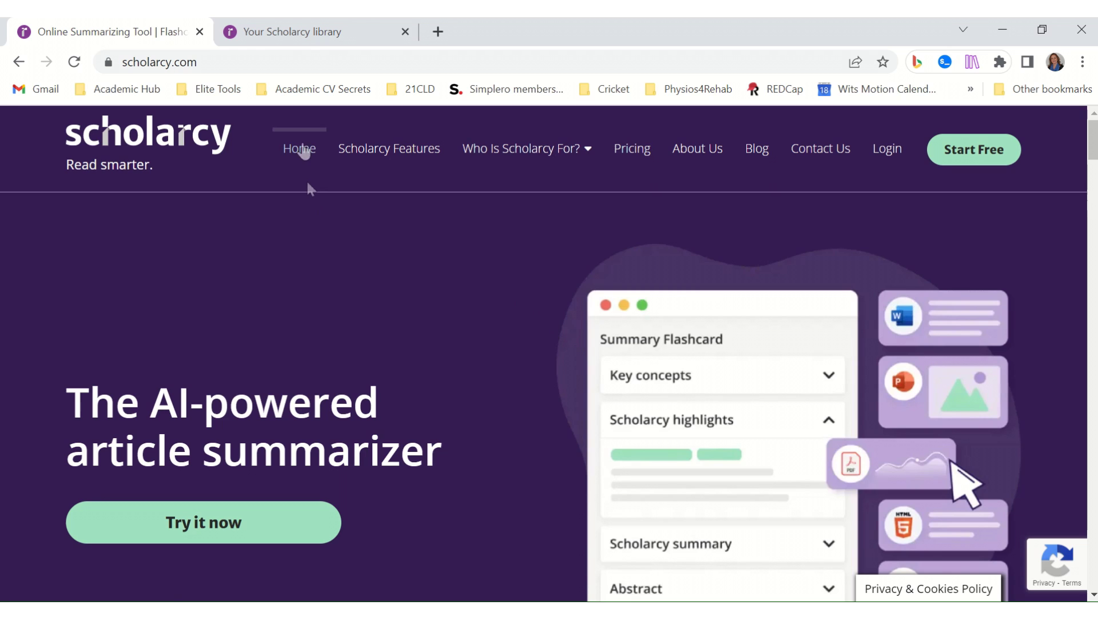
Step: Switch to the Scholarcy library tab showing the exercise trial and cricket injuries flashcards
click(303, 32)
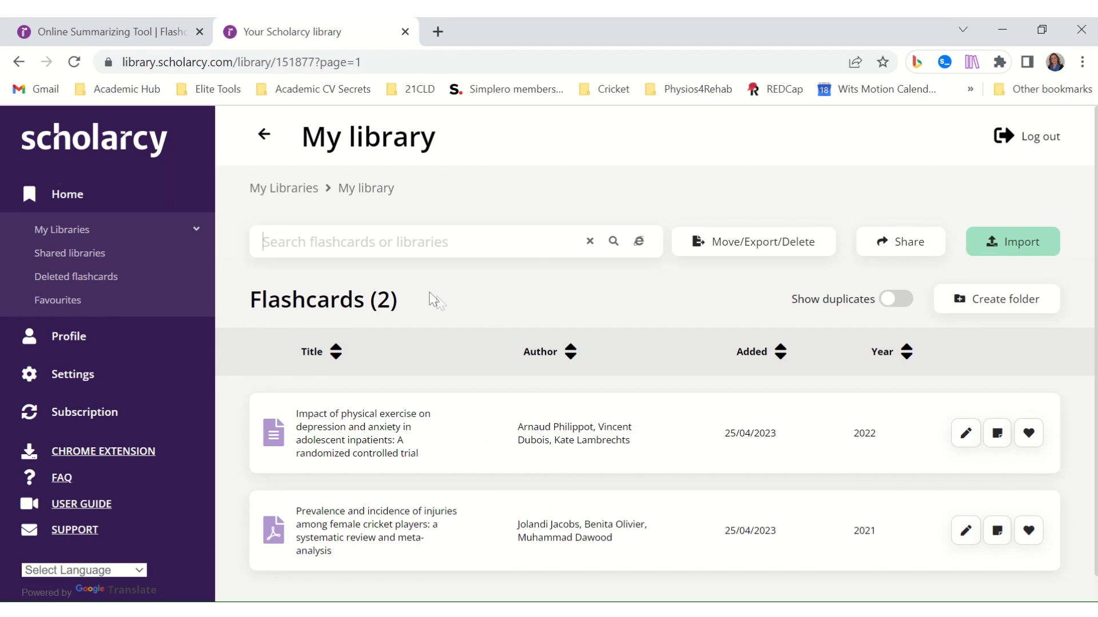
scroll(375, 423, down, 1)
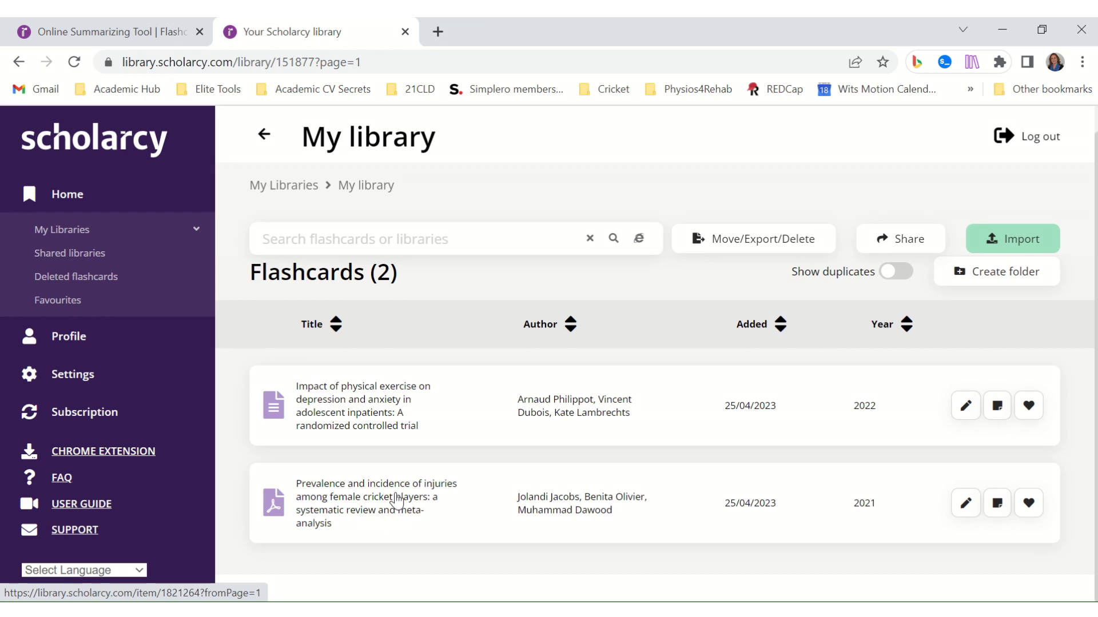
click(382, 406)
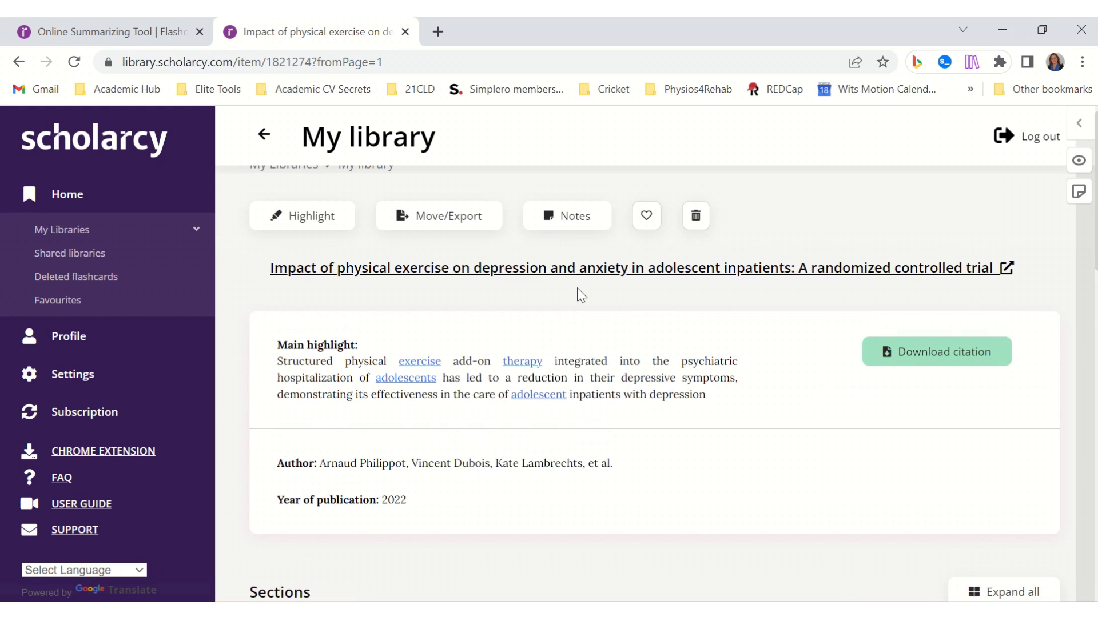
scroll(705, 392, down, 9)
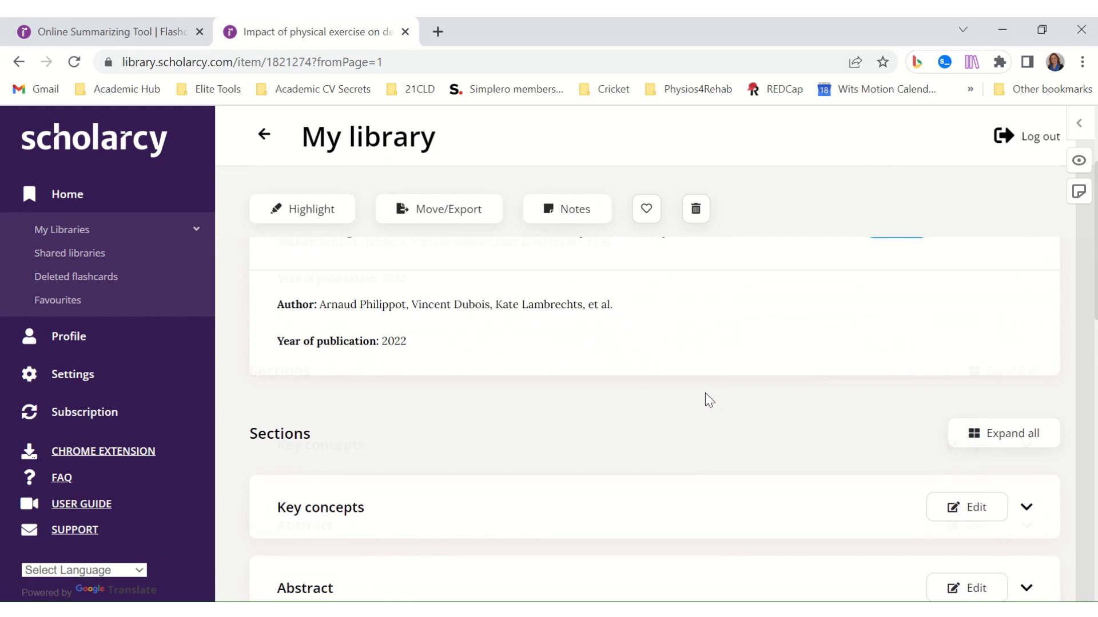
scroll(696, 393, down, 5)
scroll(696, 393, up, 14)
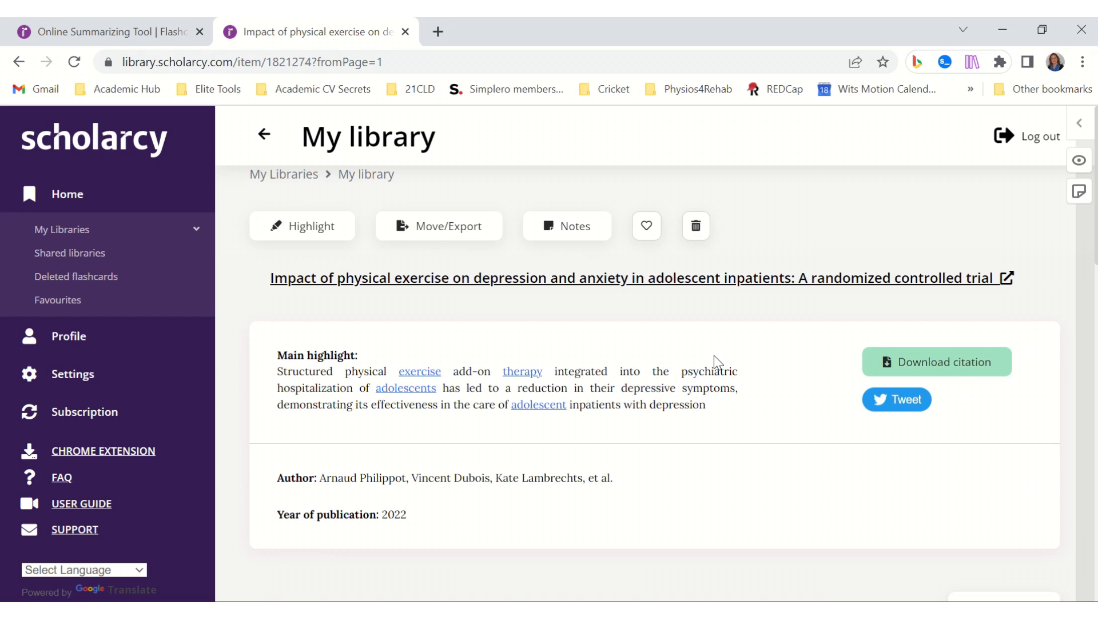
scroll(718, 363, down, 7)
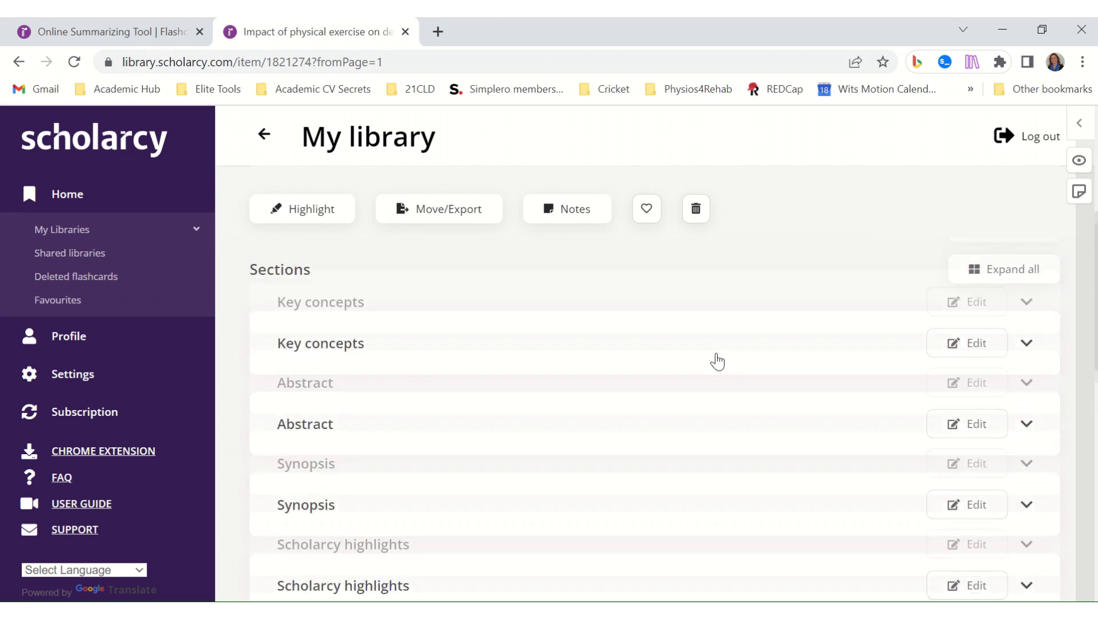
scroll(581, 419, up, 5)
scroll(583, 414, up, 3)
click(359, 175)
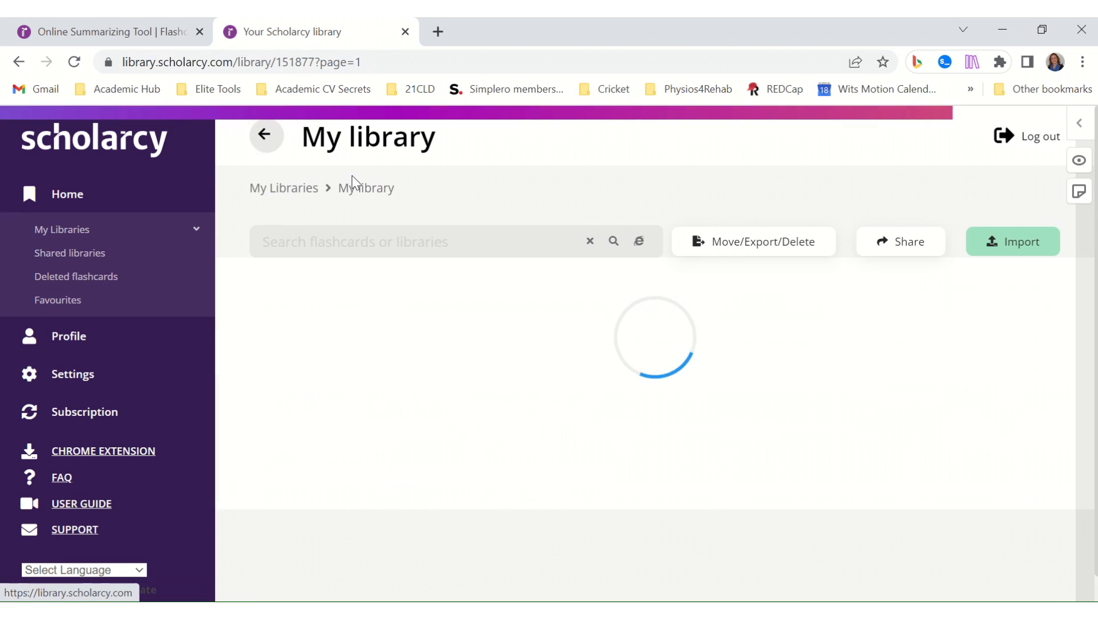
Step: Search 'health benefits of exercise' and scroll the OpenAlex results to the pagination bar
click(437, 243)
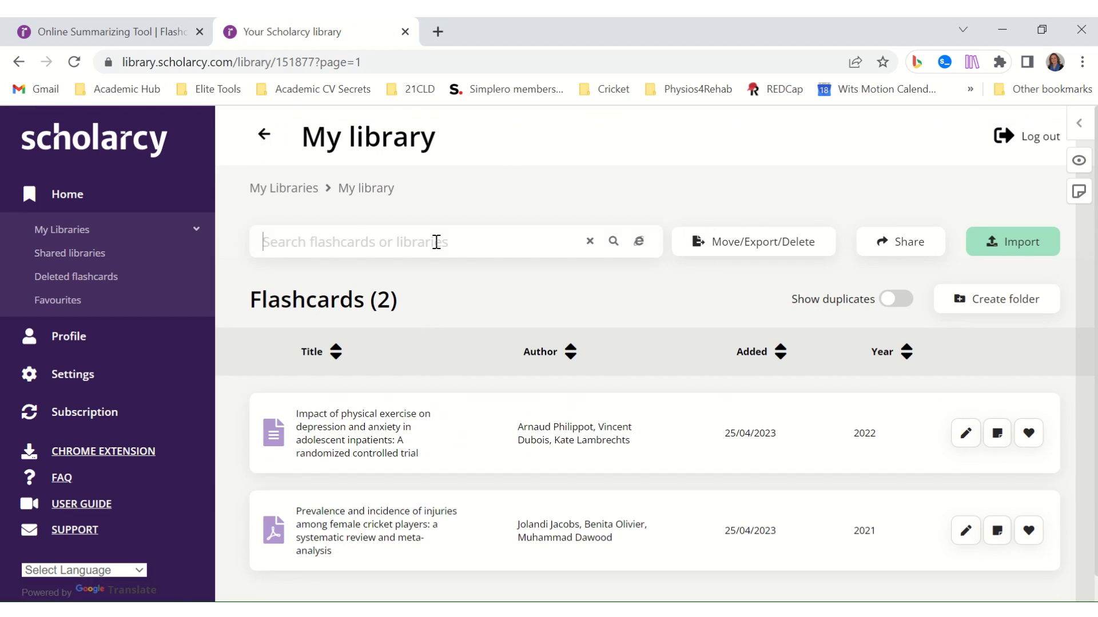
text(hee)
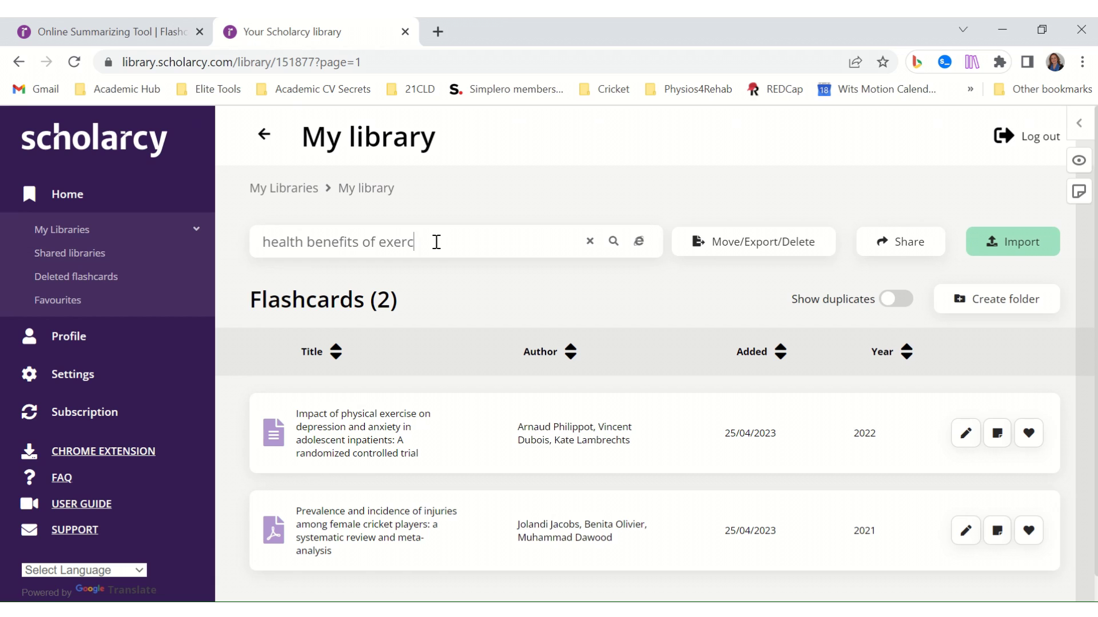
key(Return)
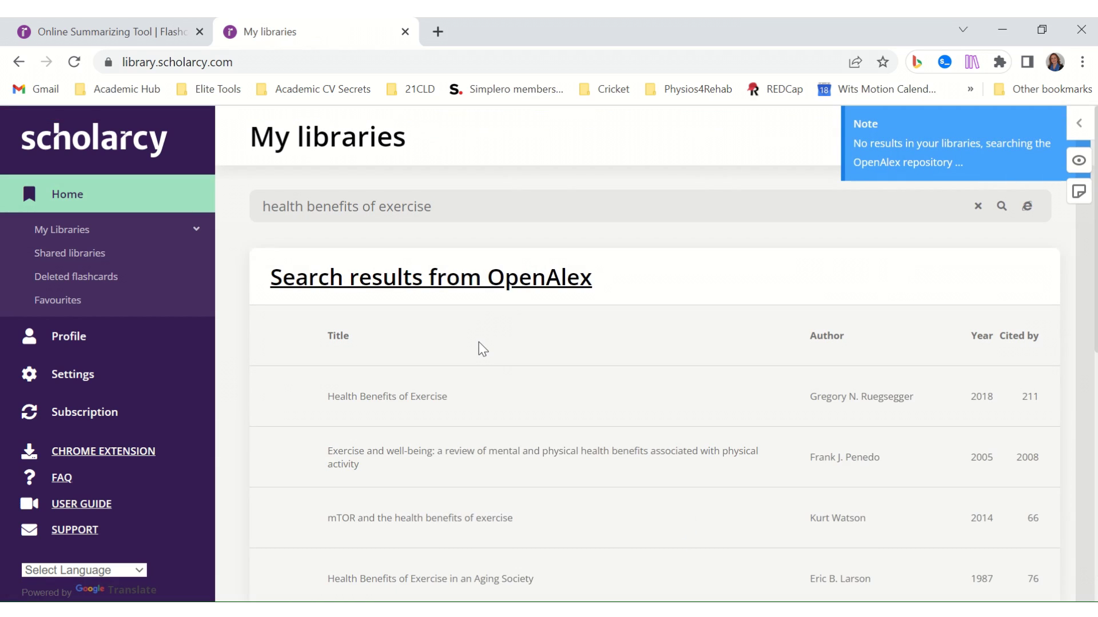
scroll(465, 436, down, 3)
scroll(458, 406, up, 1)
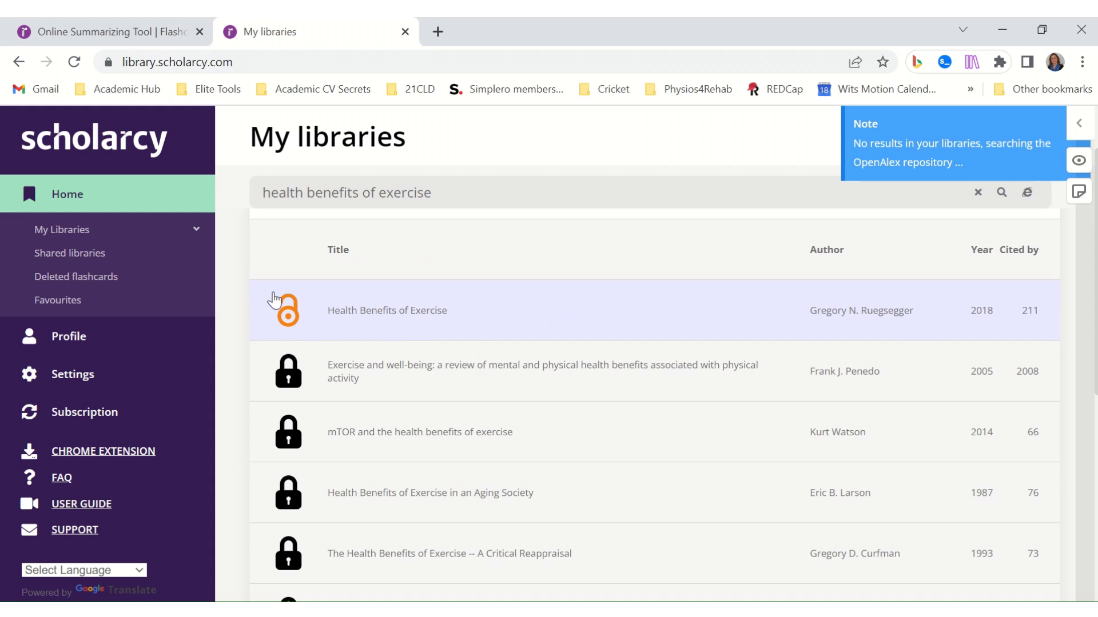
scroll(539, 319, down, 6)
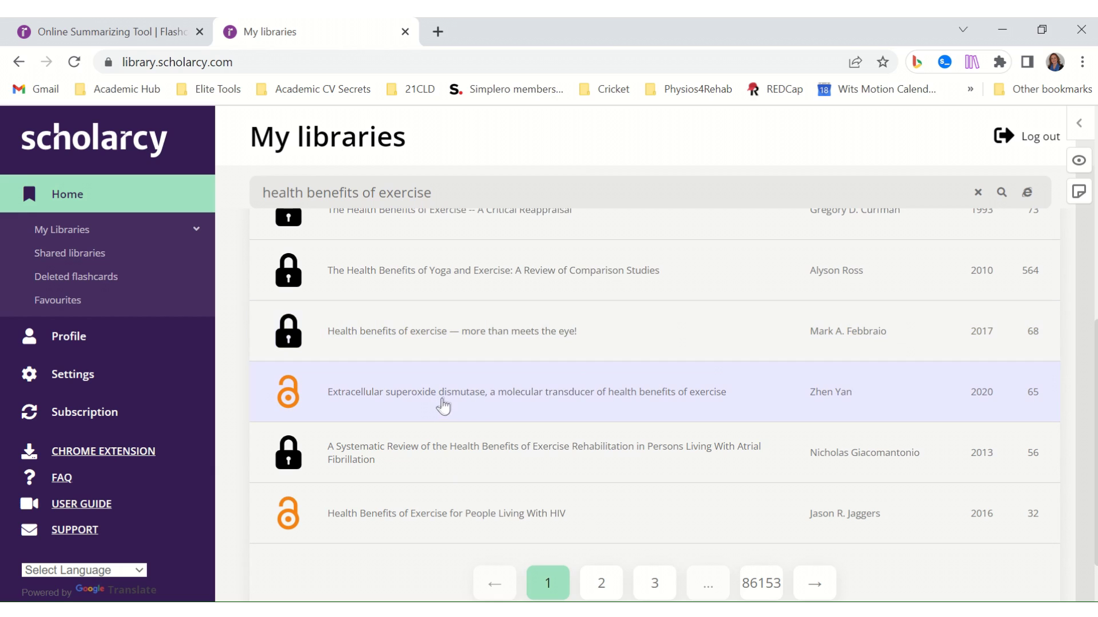
Step: Import the open-access 'Extracellular superoxide dismutase' paper and open its new flashcard
click(442, 399)
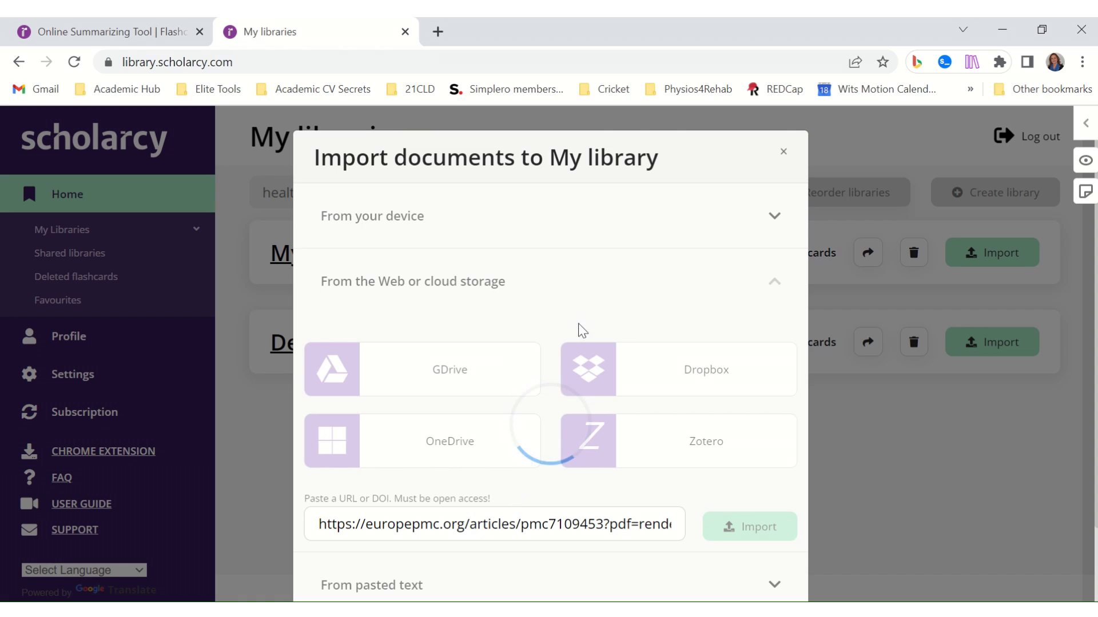
scroll(578, 263, down, 2)
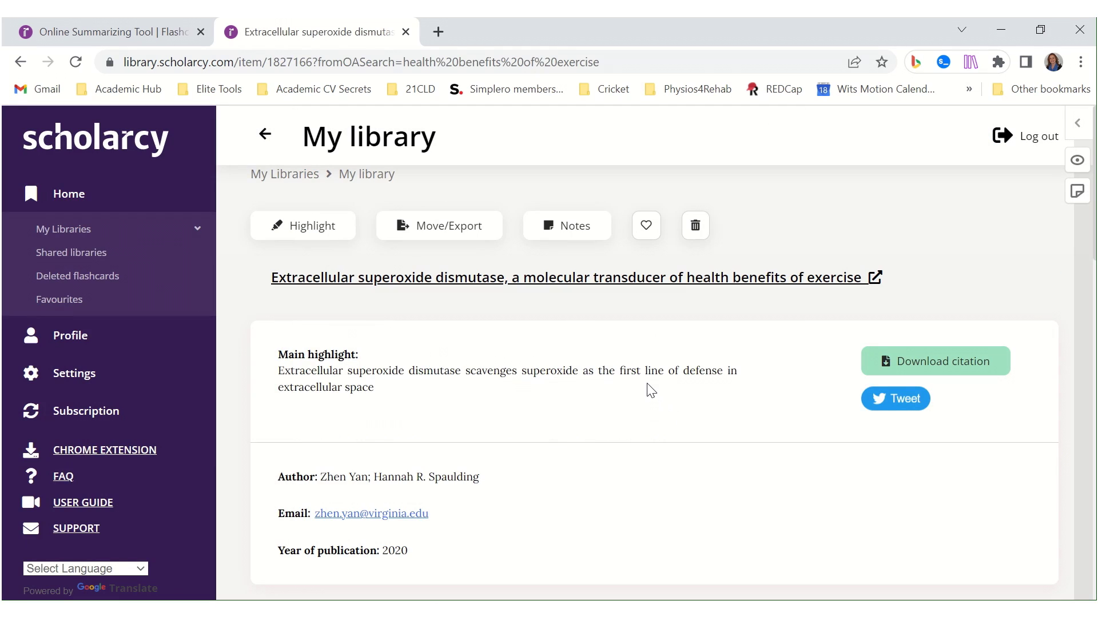
Step: Scroll the superoxide dismutase flashcard's sections and expand Future work and Study compliance
scroll(647, 389, down, 5)
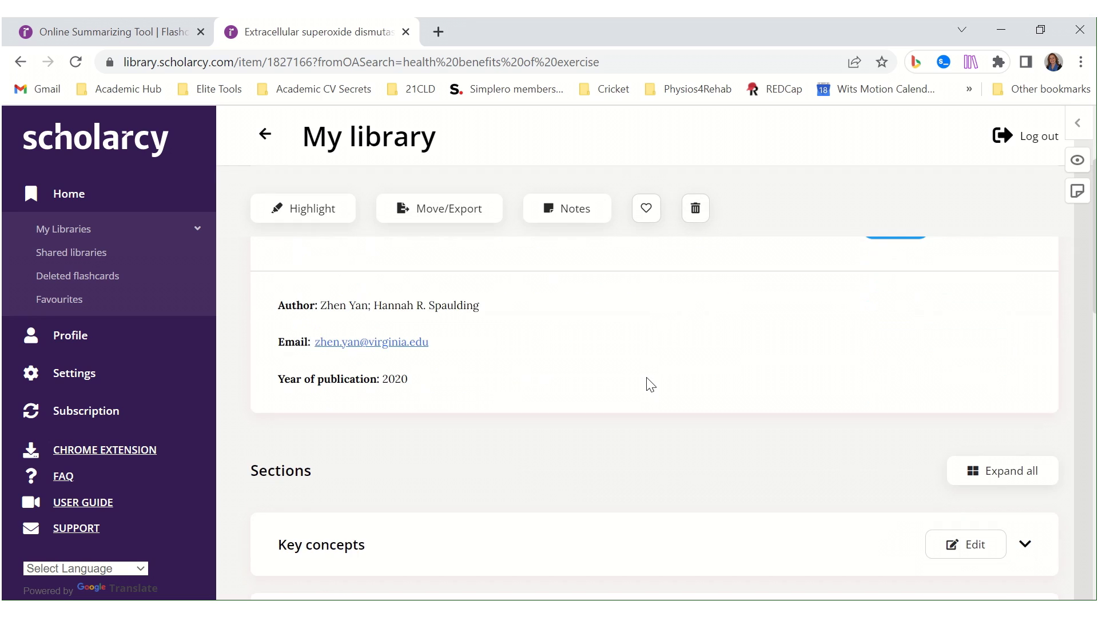
scroll(648, 382, down, 3)
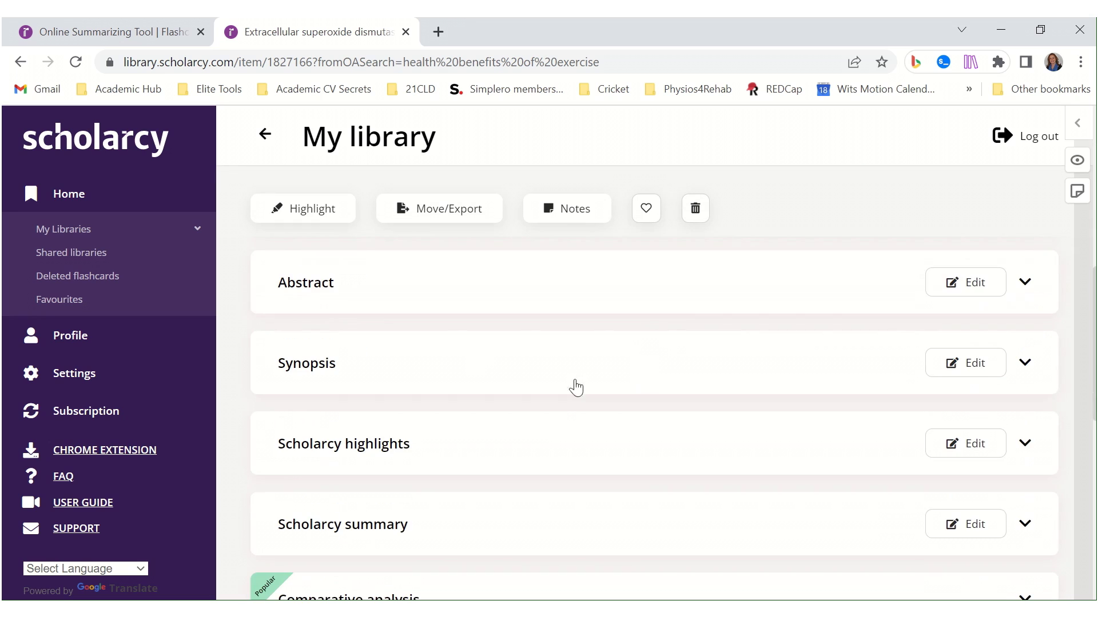
scroll(528, 478, down, 2)
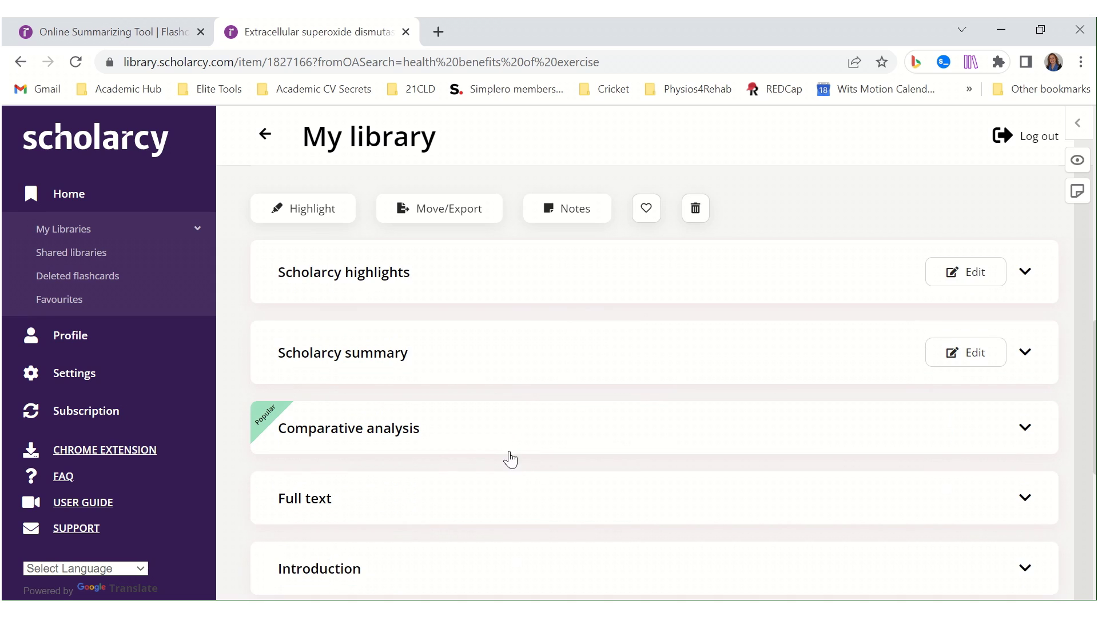
scroll(510, 458, down, 1)
scroll(513, 430, down, 1)
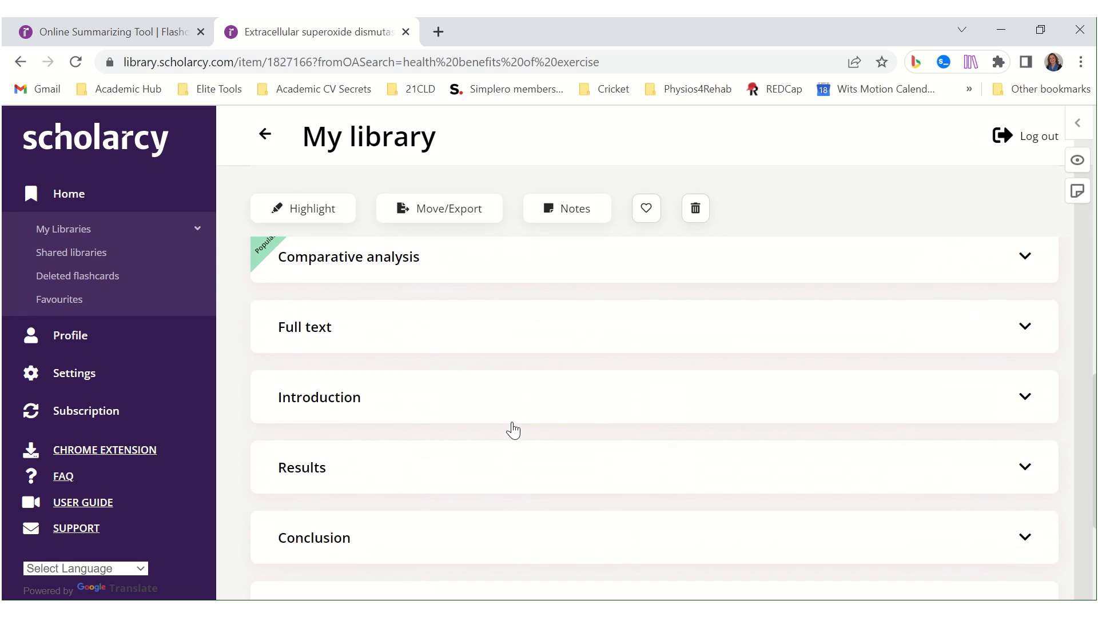
scroll(512, 423, down, 4)
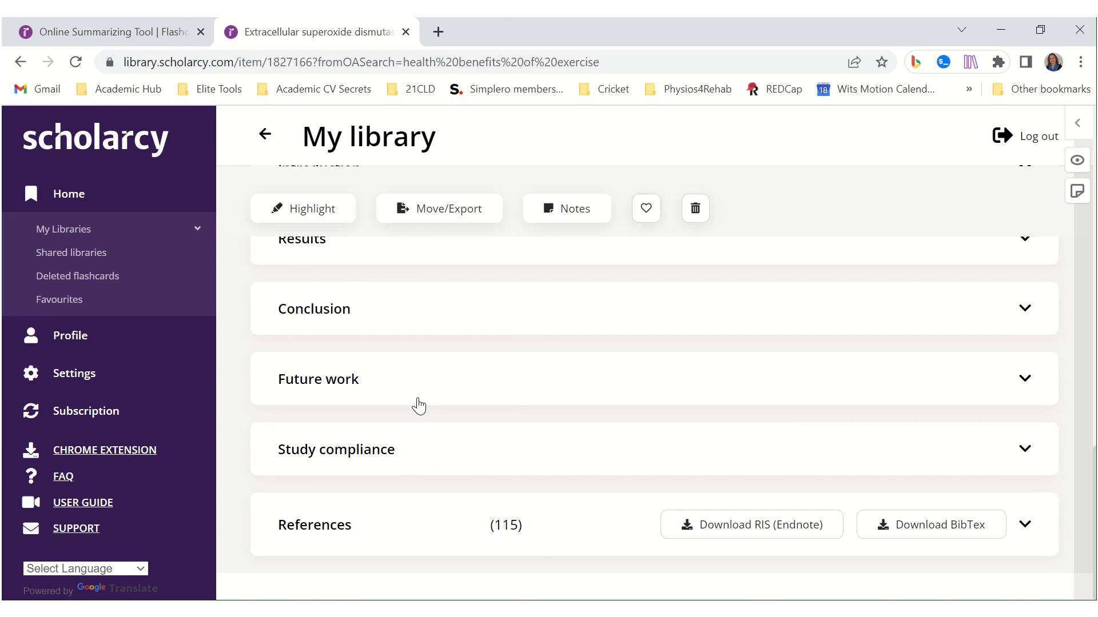
scroll(418, 406, up, 1)
scroll(420, 403, down, 1)
scroll(571, 412, up, 1)
scroll(569, 408, up, 2)
scroll(556, 403, down, 2)
click(1027, 381)
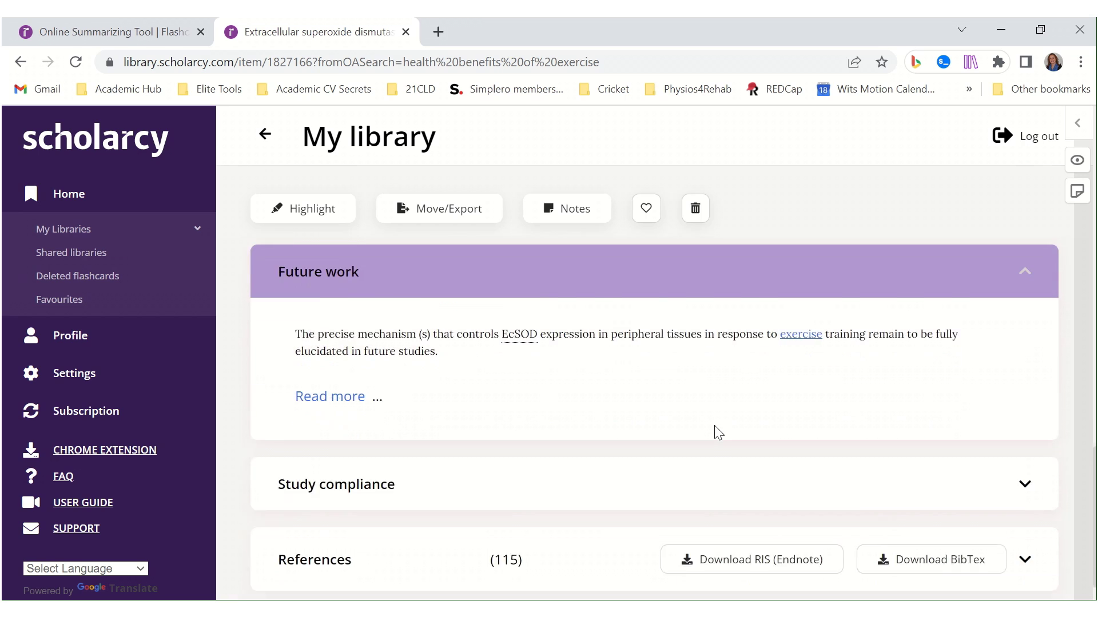
click(1015, 450)
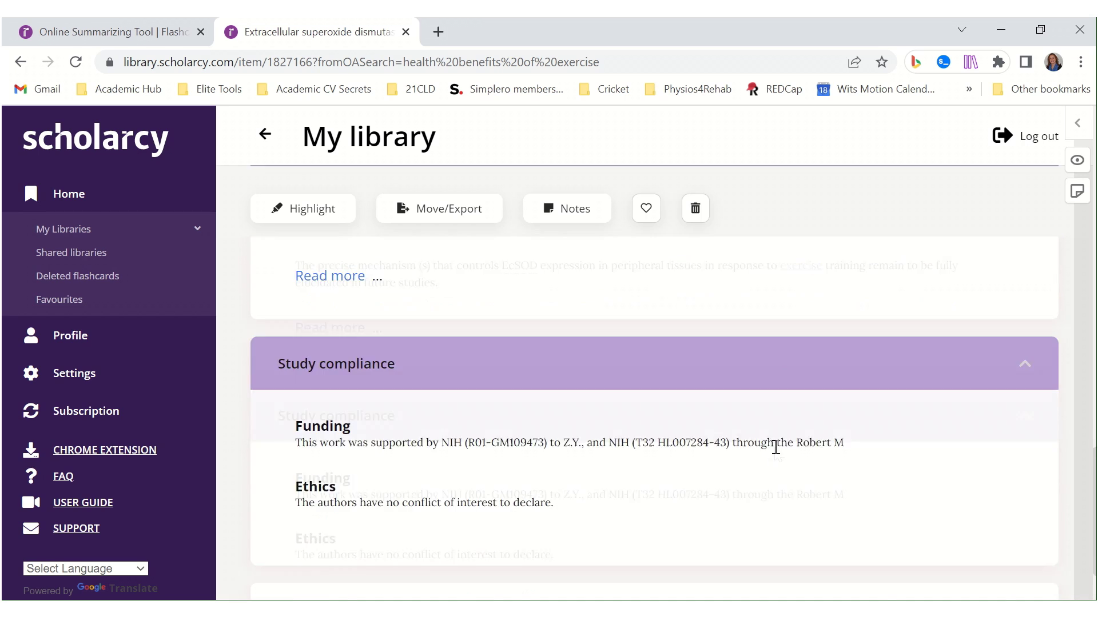
scroll(761, 440, up, 15)
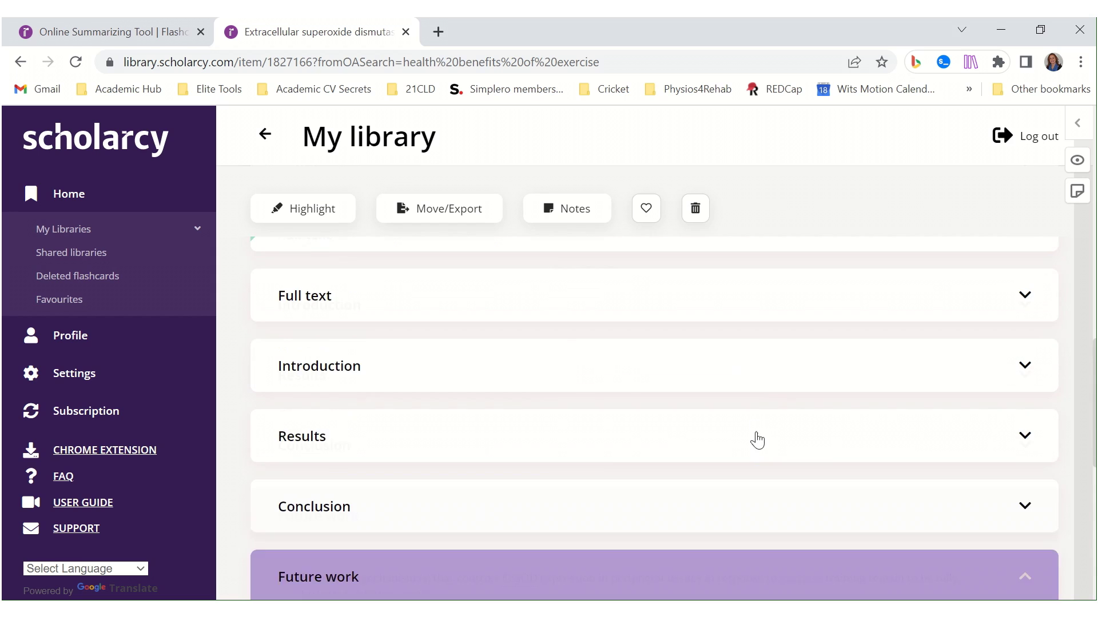
scroll(752, 432, up, 3)
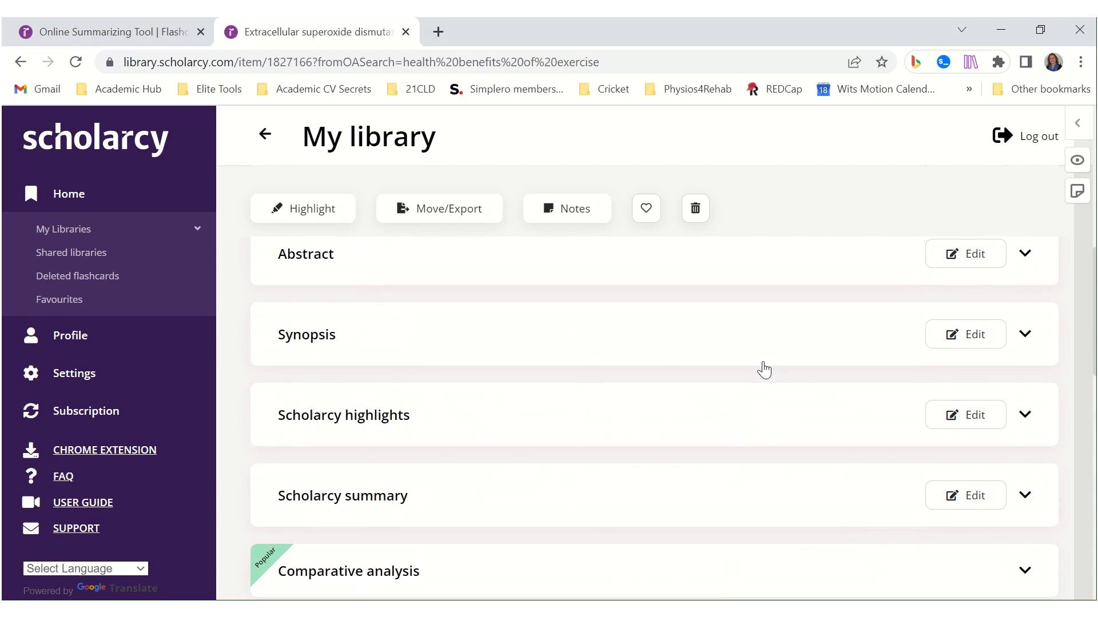
scroll(726, 359, down, 3)
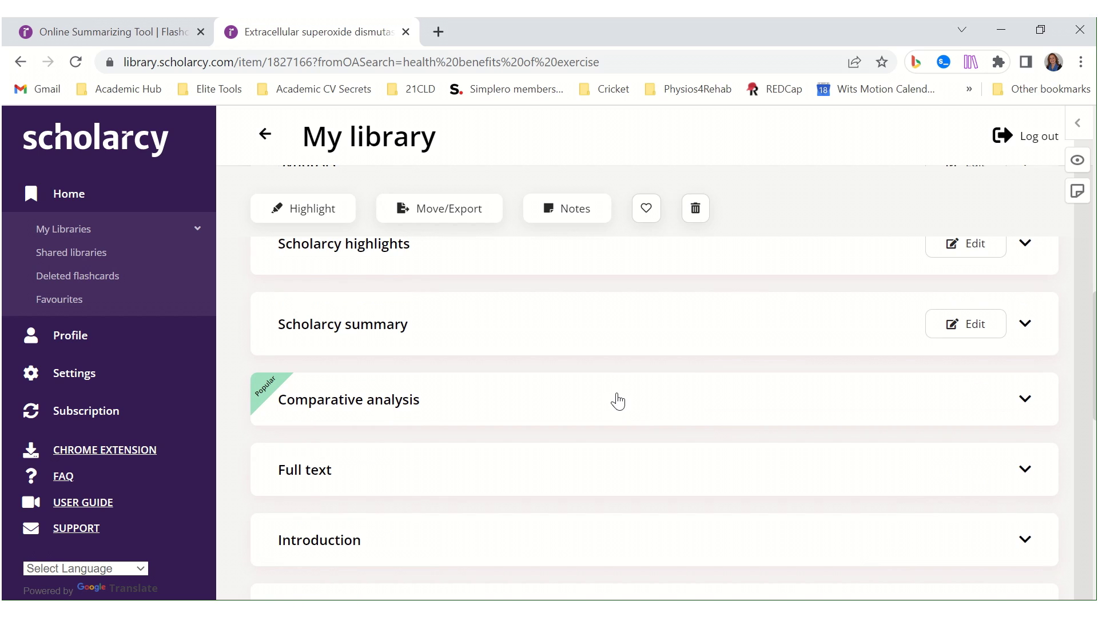
Step: Open Comparative analysis, scroll through its findings cards, then return to the page top
click(1020, 399)
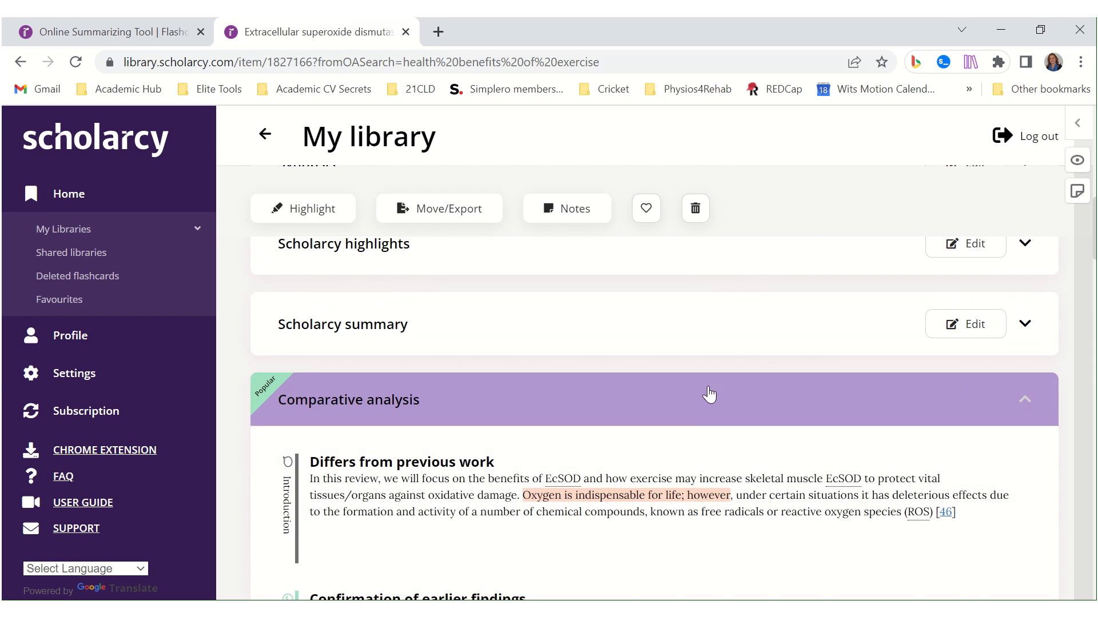
scroll(607, 382, down, 3)
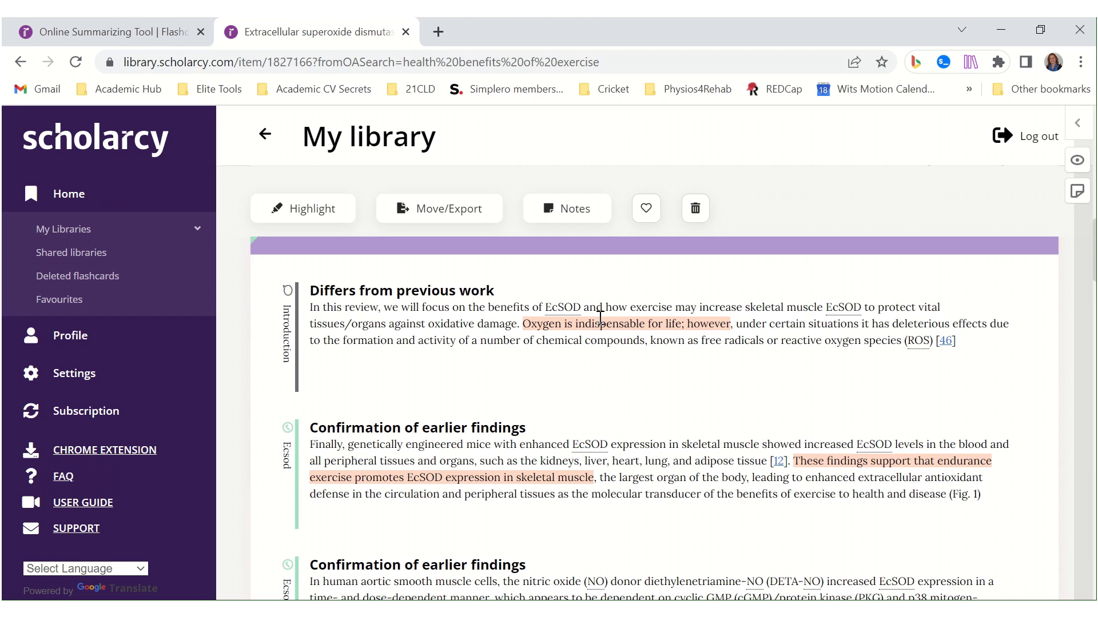
scroll(601, 324, down, 2)
scroll(600, 326, down, 3)
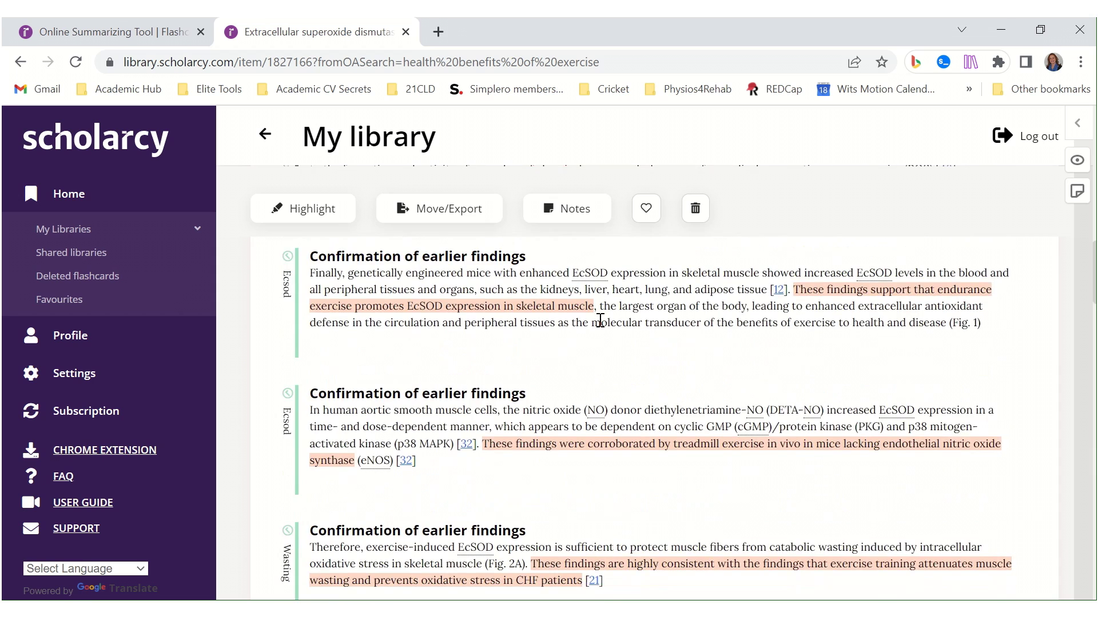
scroll(559, 365, up, 10)
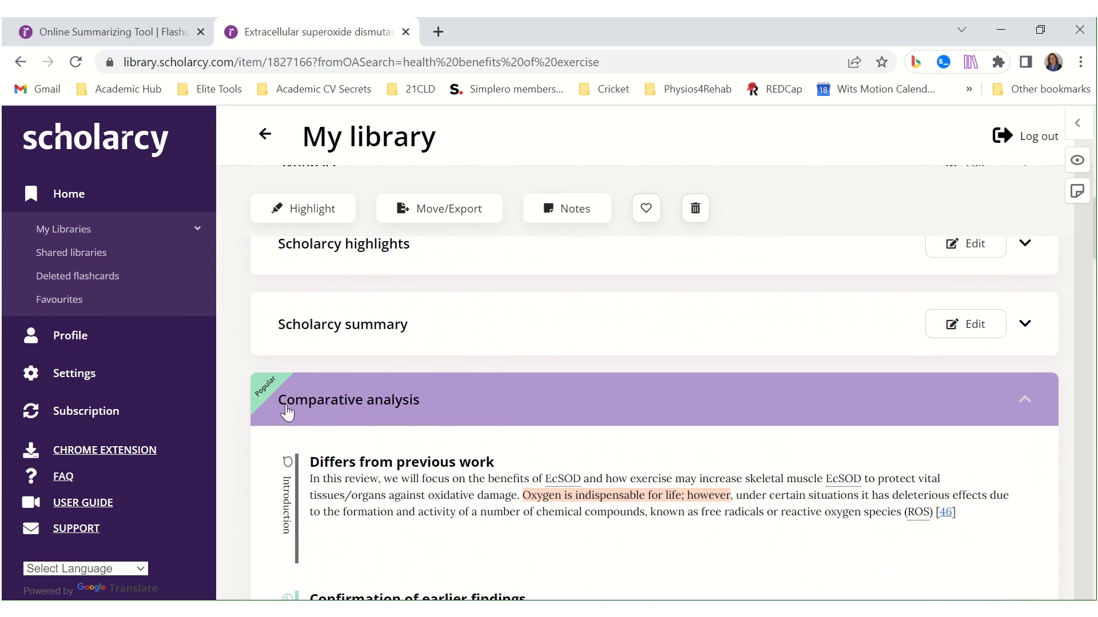
scroll(548, 412, down, 3)
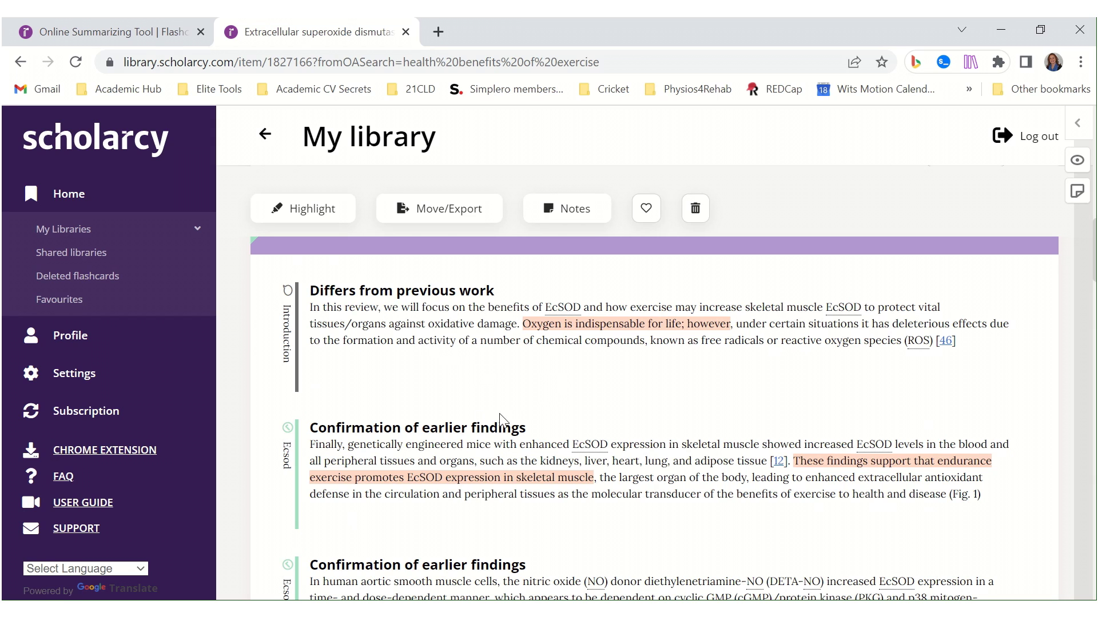
scroll(566, 440, down, 3)
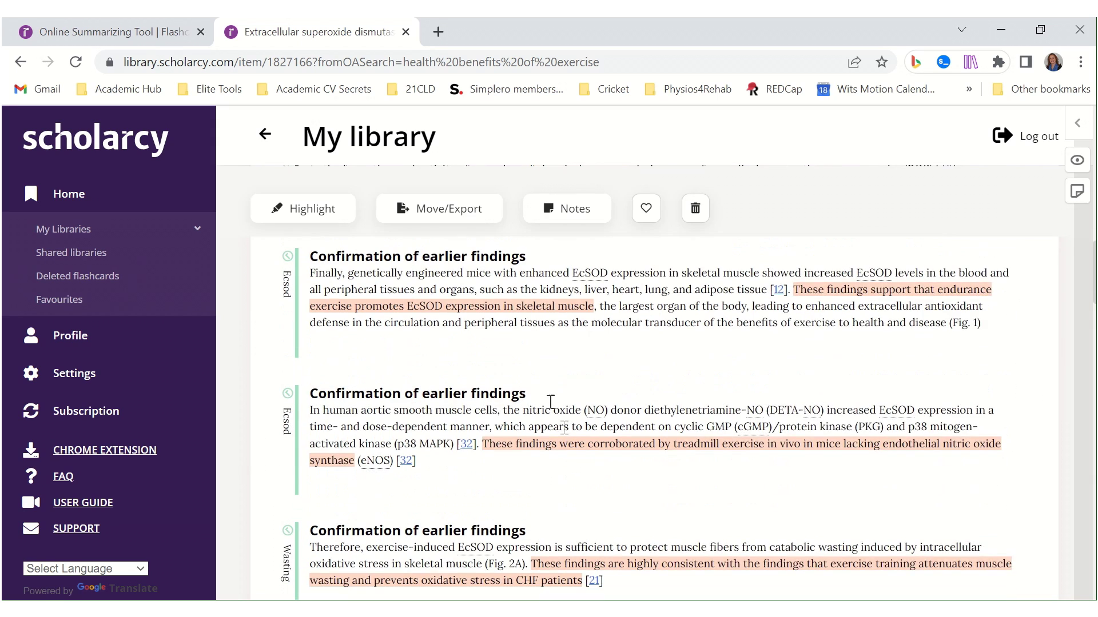
scroll(466, 407, down, 2)
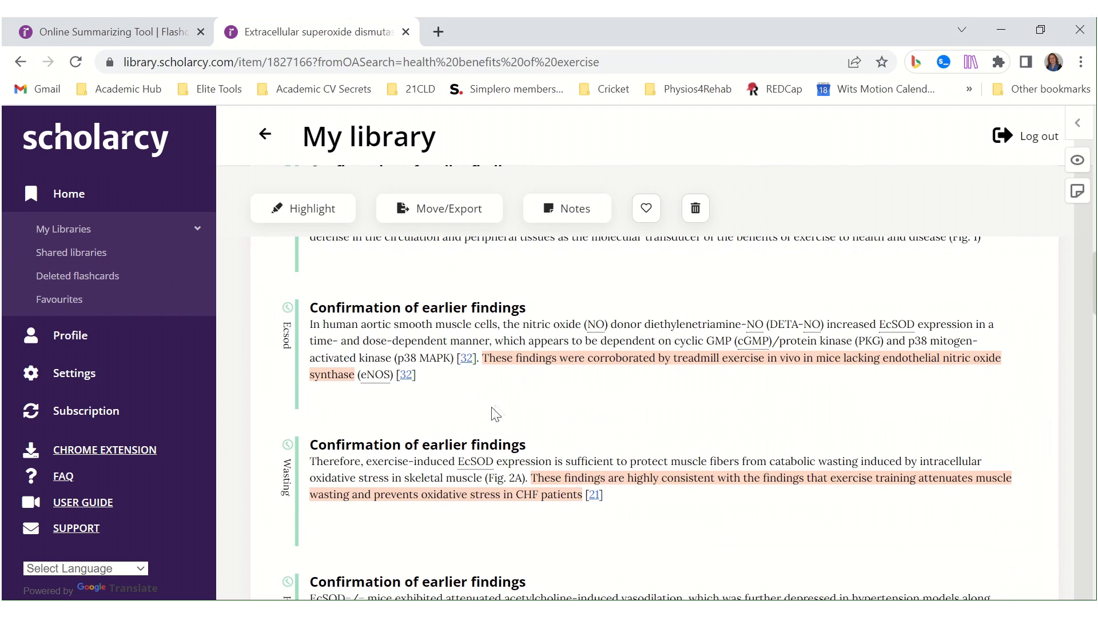
scroll(493, 414, down, 2)
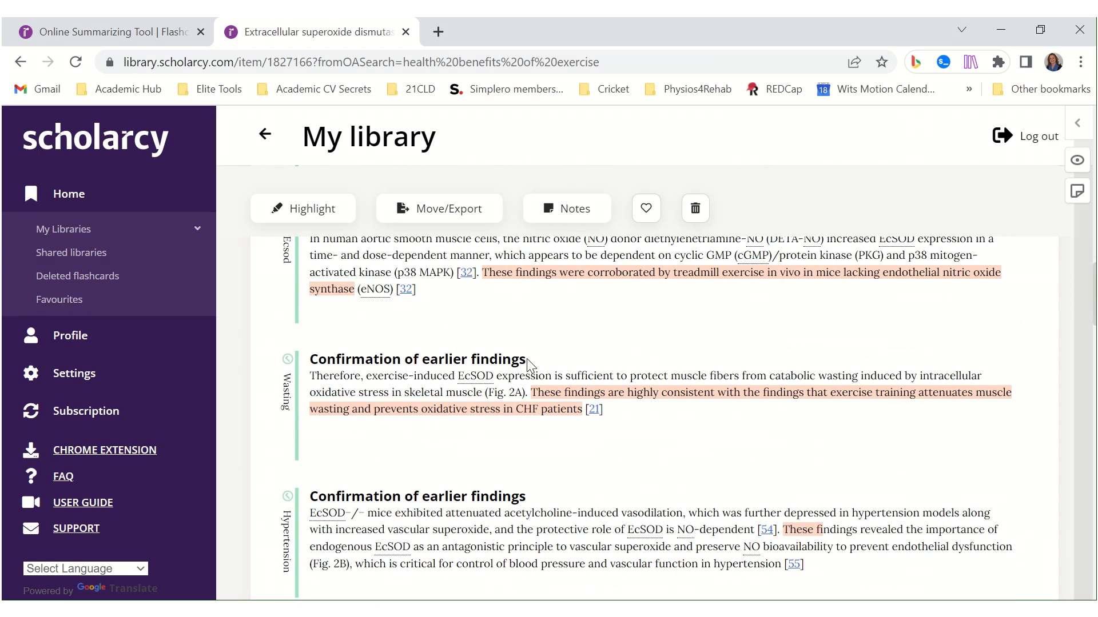
scroll(517, 363, down, 3)
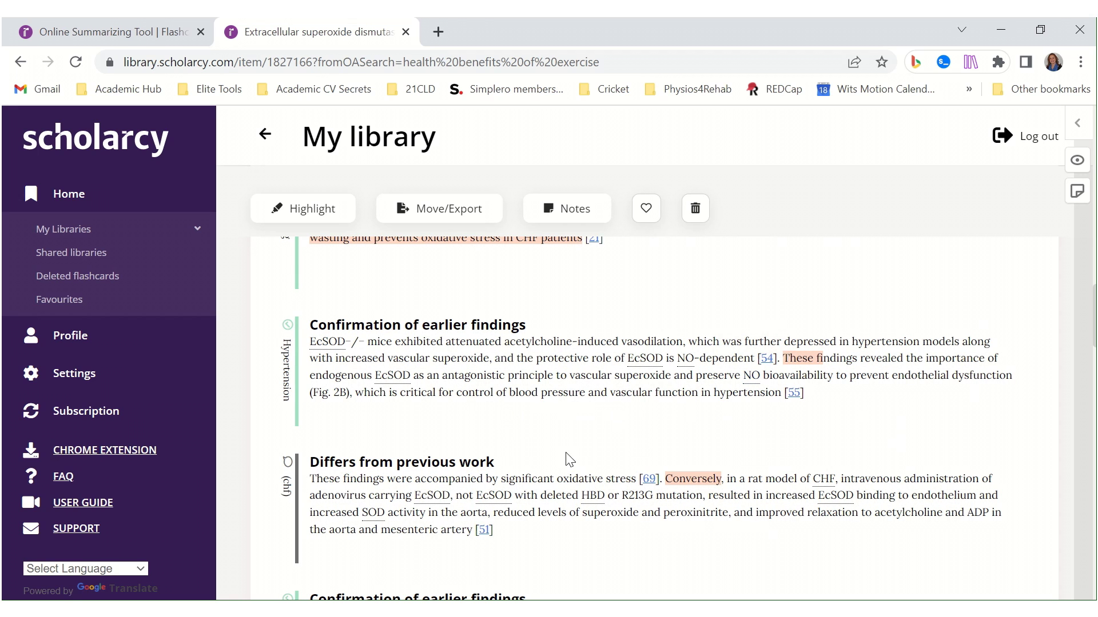
scroll(568, 439, down, 15)
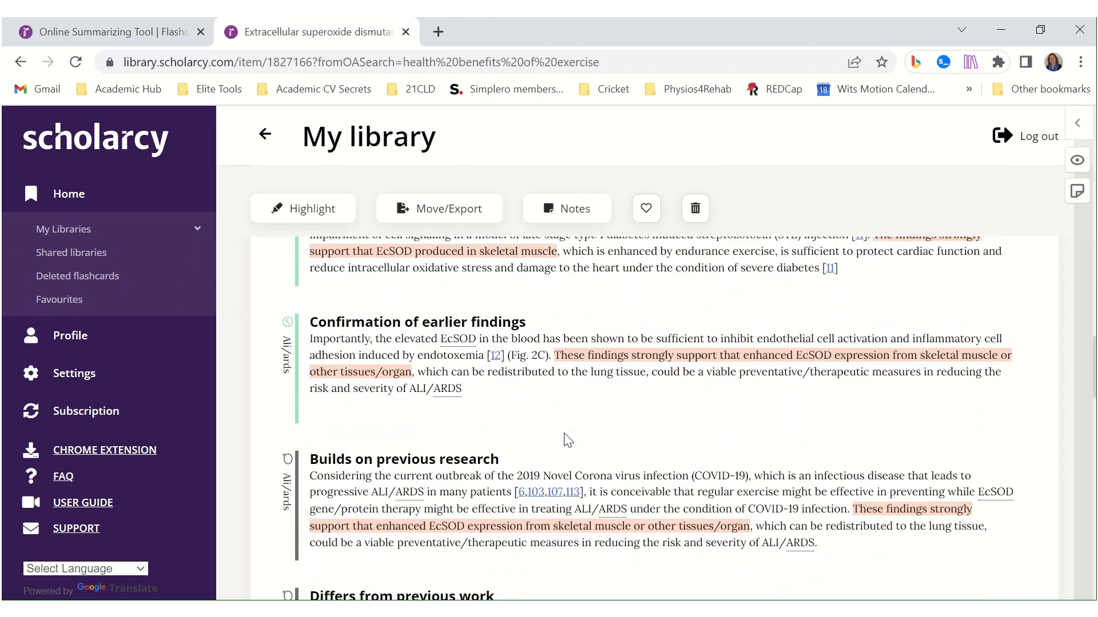
scroll(565, 434, down, 5)
scroll(565, 433, up, 4)
scroll(565, 434, up, 20)
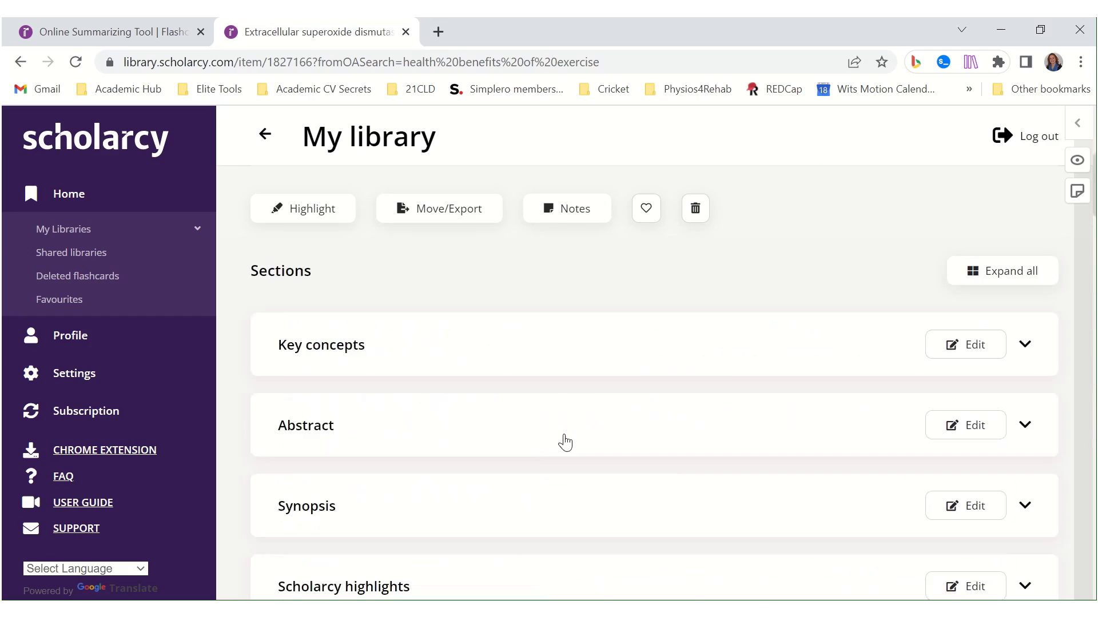
scroll(567, 442, up, 3)
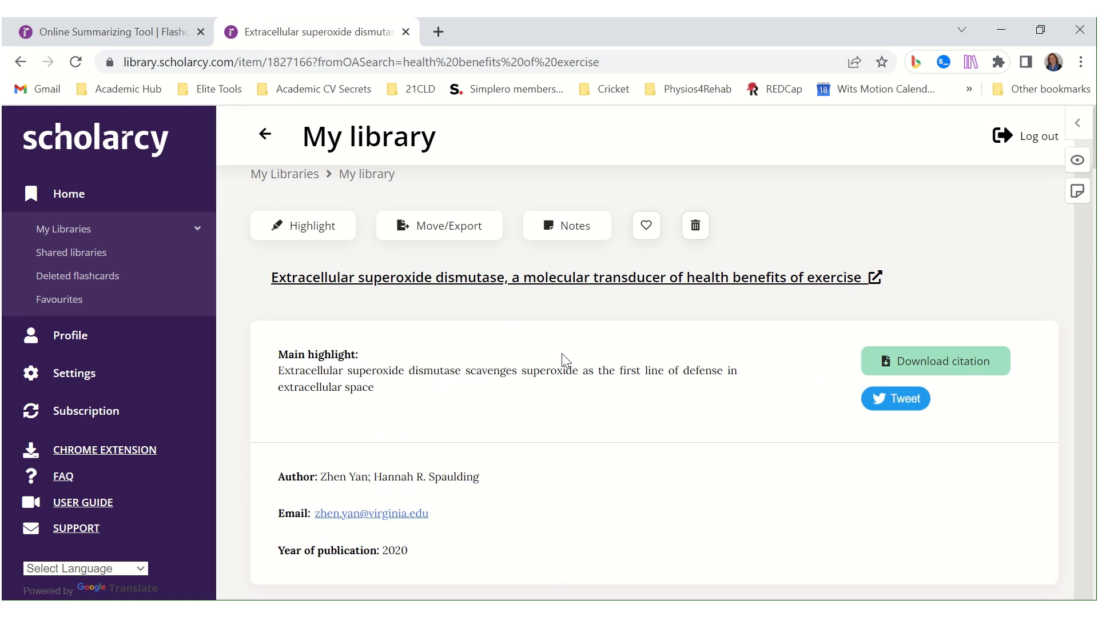